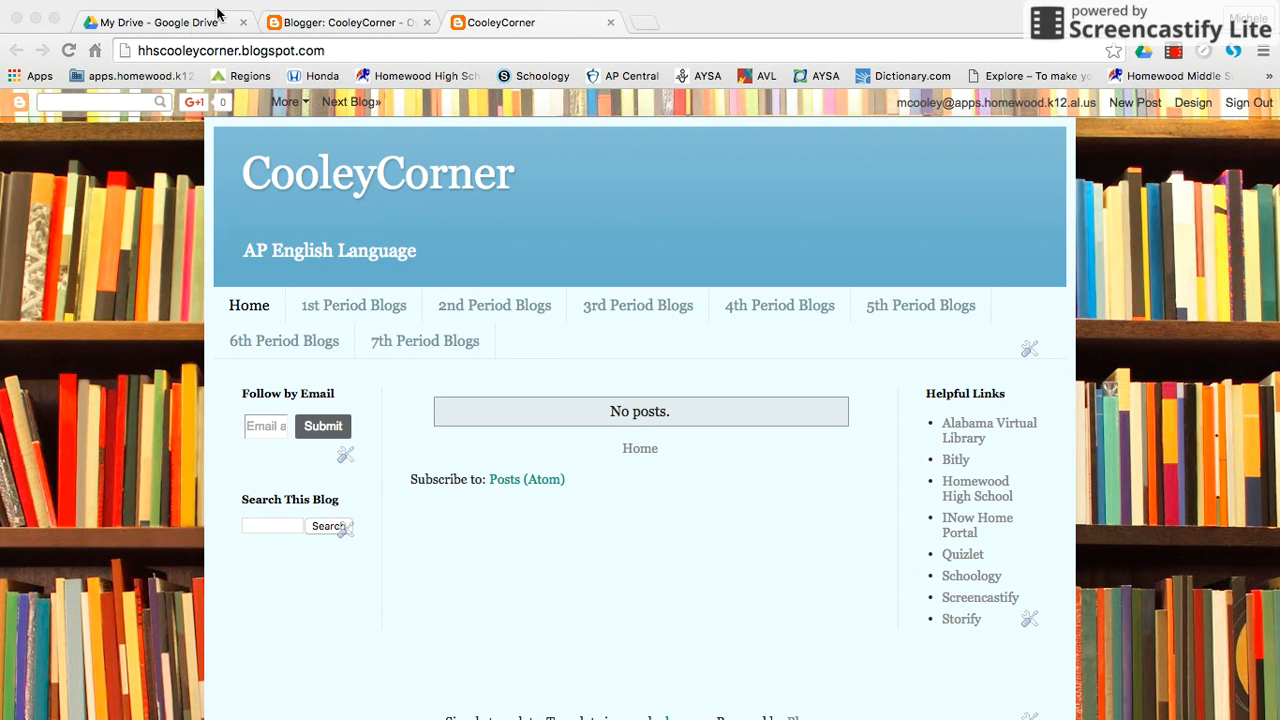
Switch to Google Drive and launch Blogger from the list of Google apps.
click(185, 28)
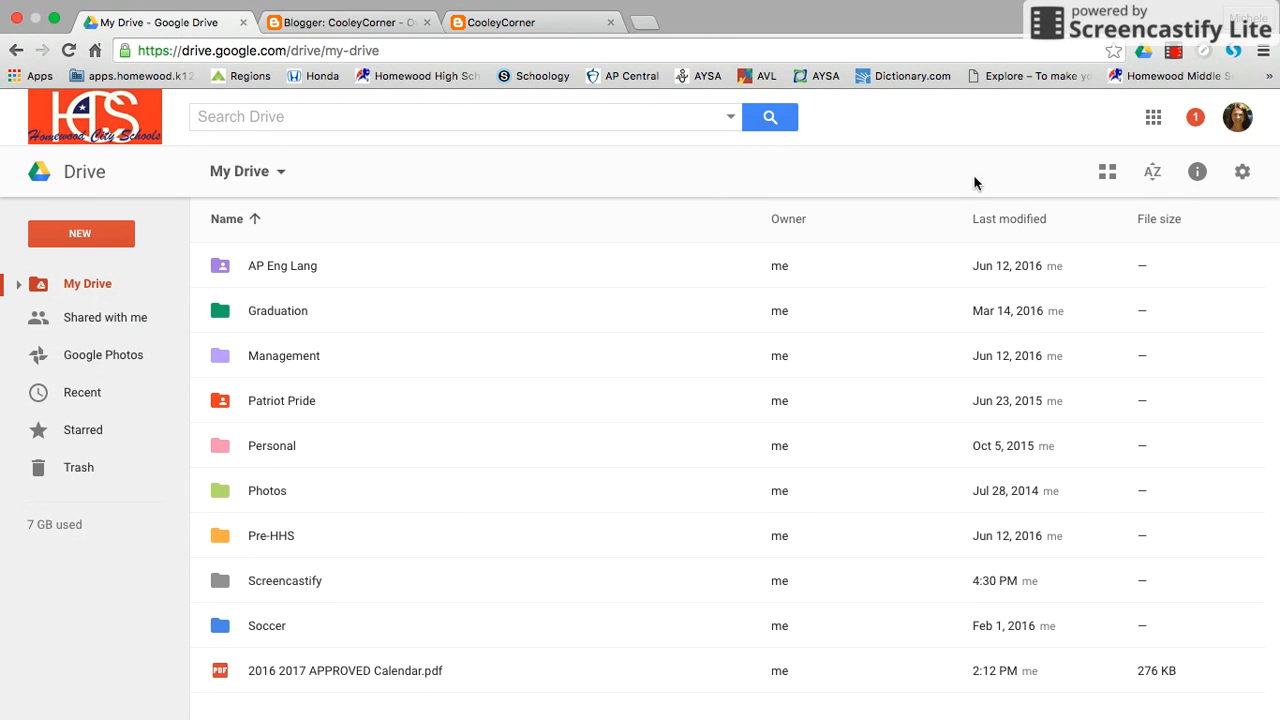
click(1155, 121)
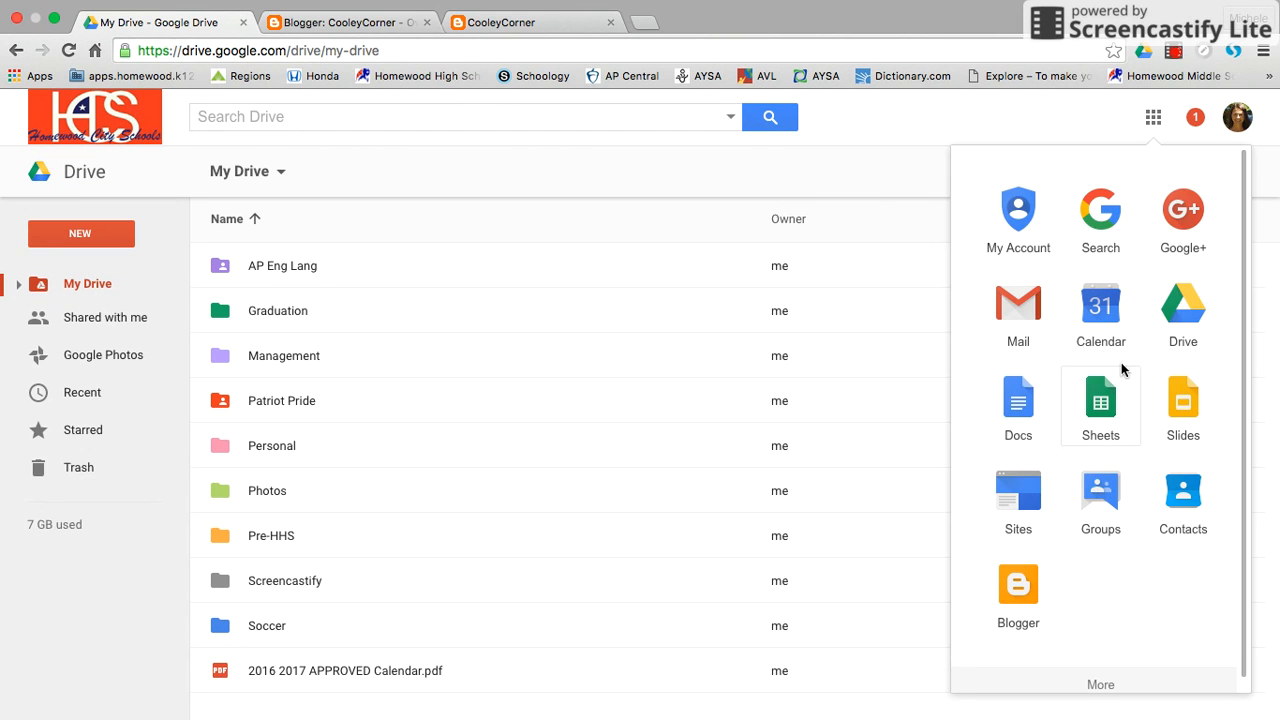
scroll(1096, 470, down, 5)
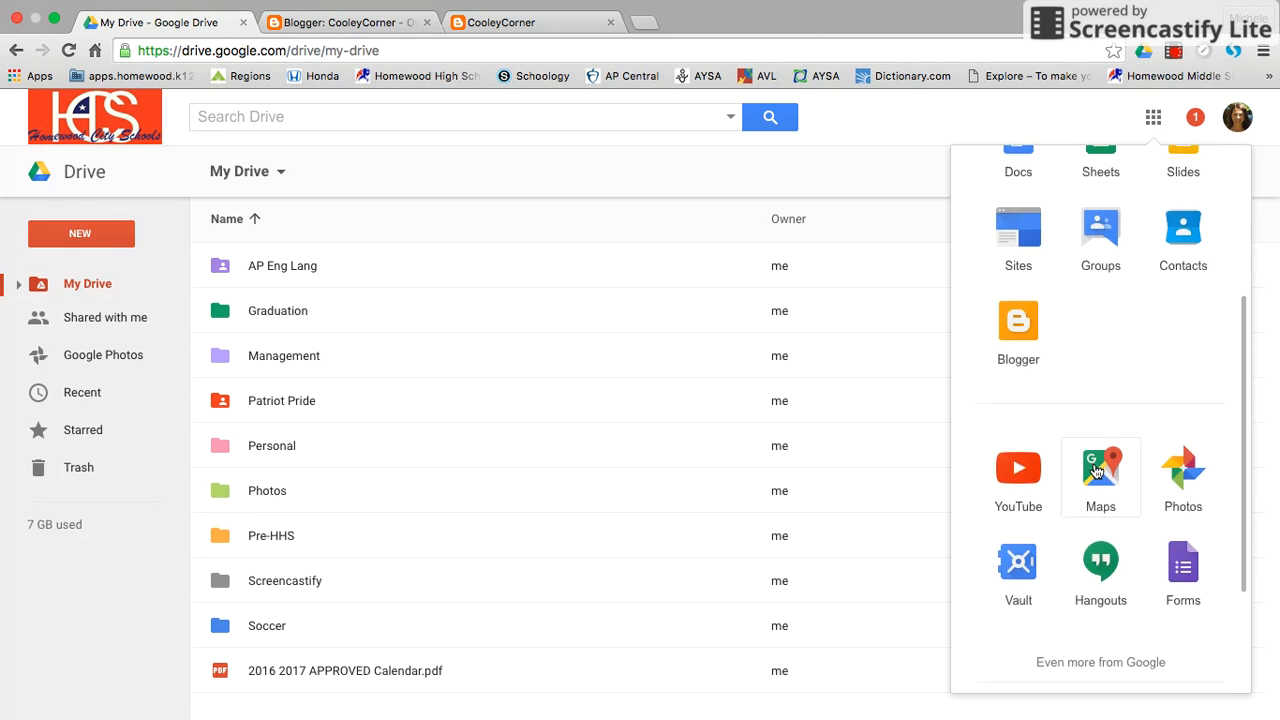
scroll(1096, 470, up, 2)
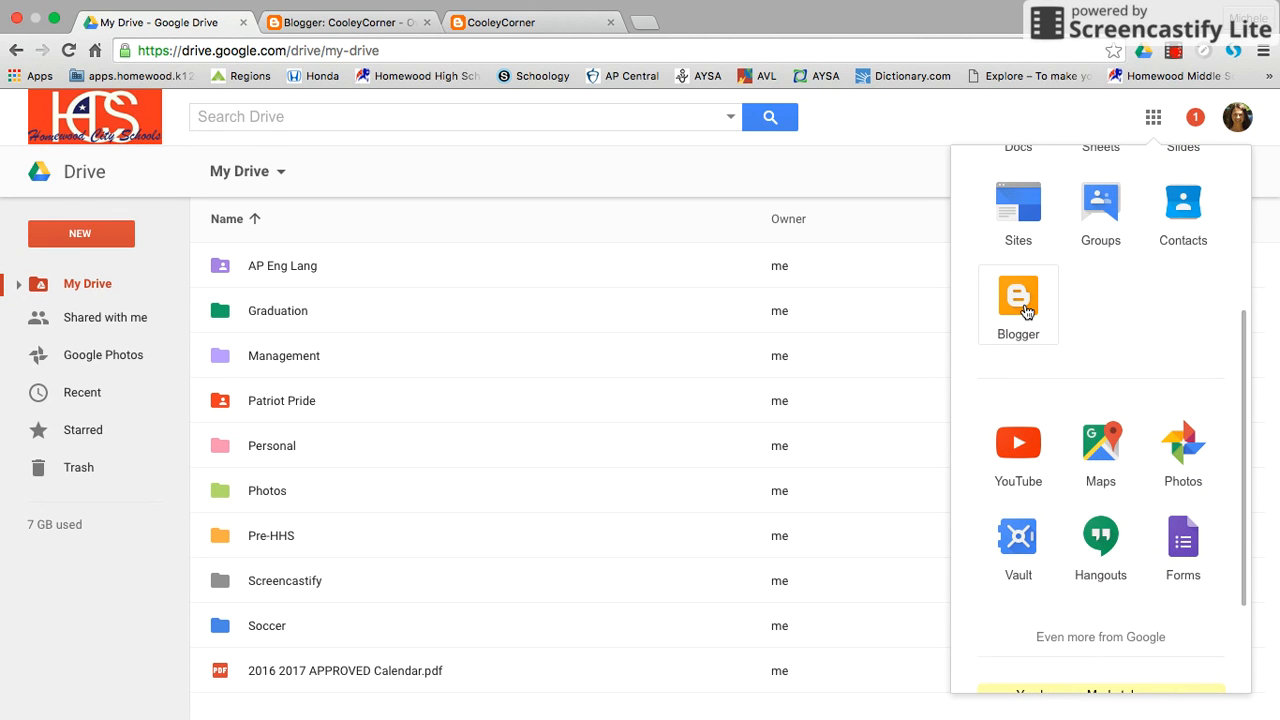
click(1018, 300)
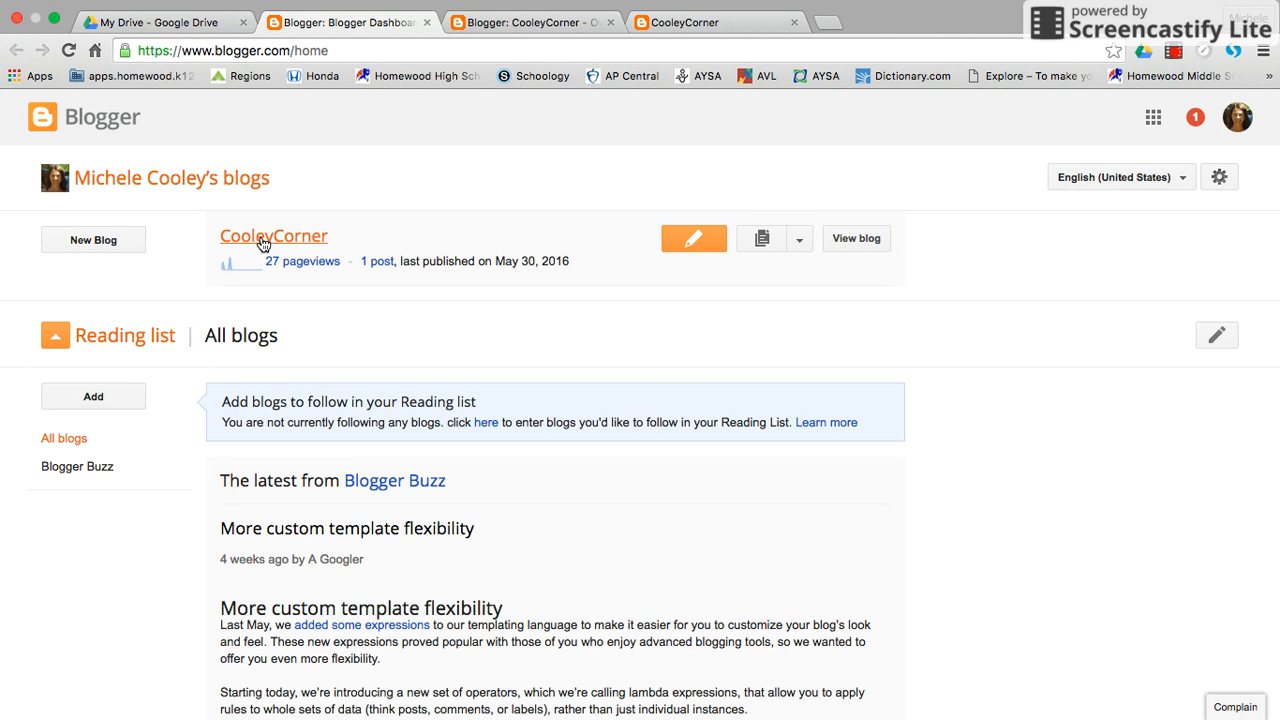
Start a new blog and enter the title "AP ENGLISH LANGUAGE BLOG".
click(92, 243)
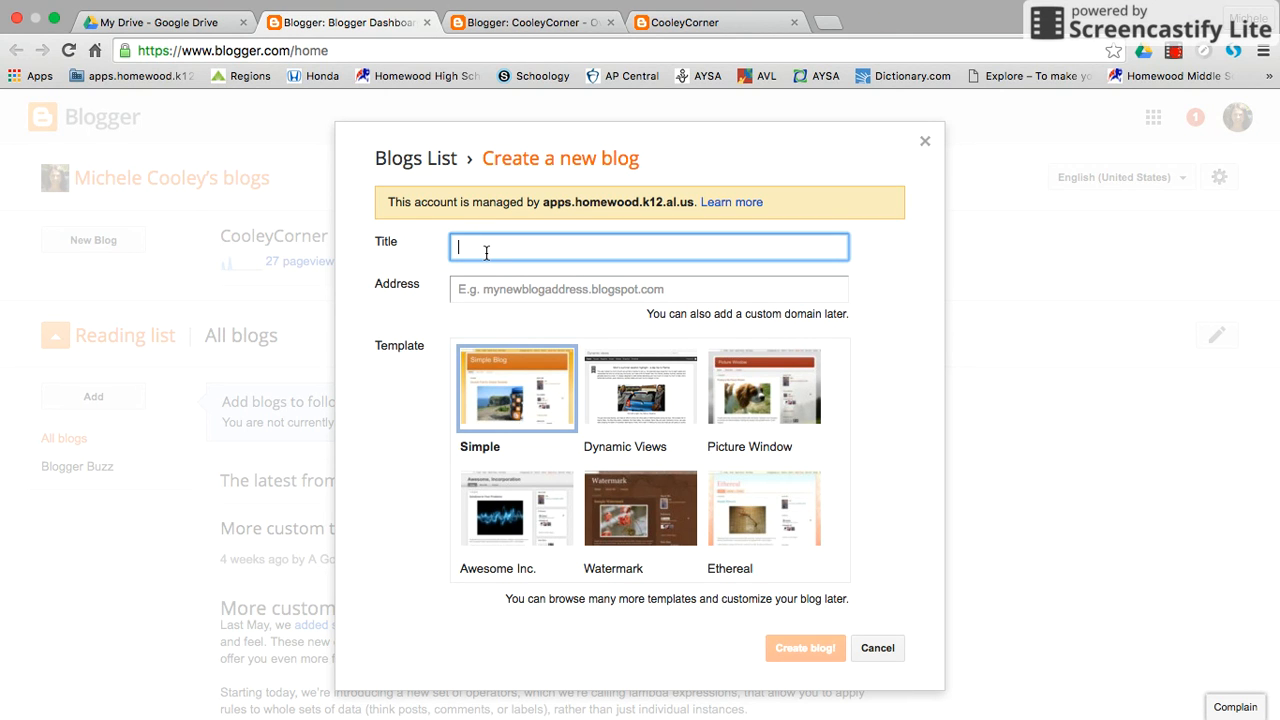
text(AP ENGLISH LANGUAGE BLOG)
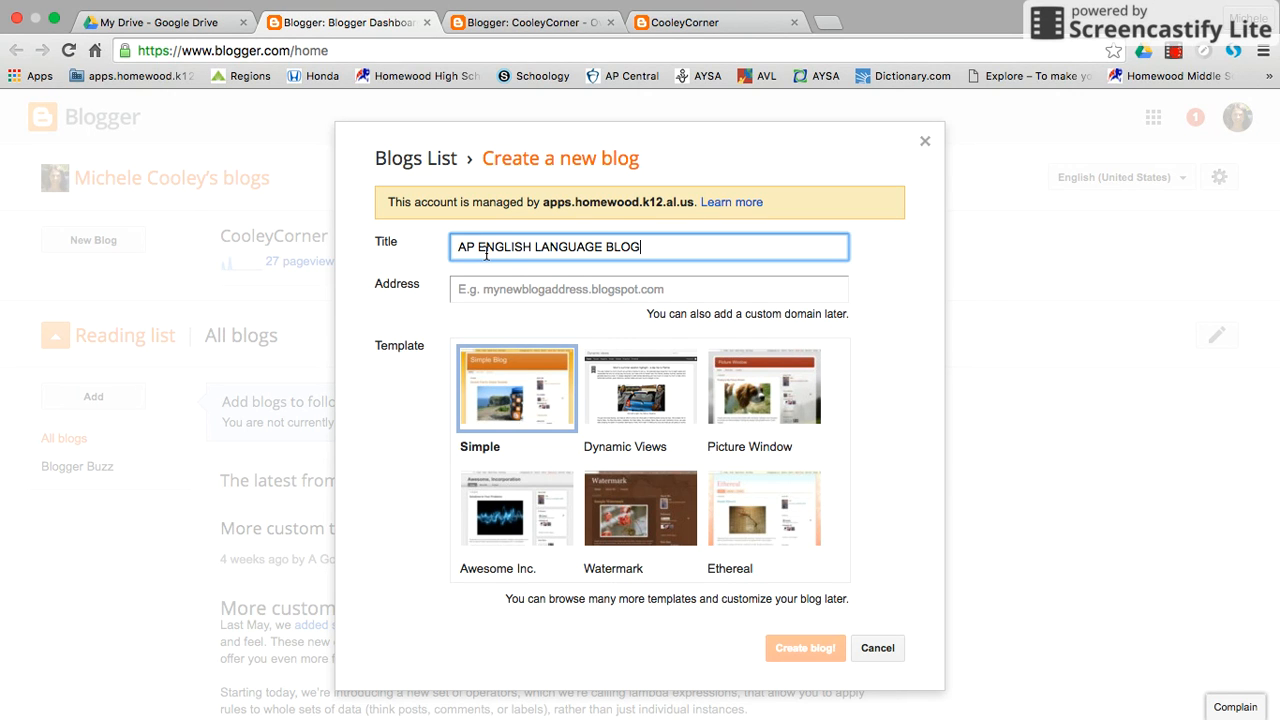
Set the blog's blogspot.com address to HHS, the teacher's surname and ENGLISH joined together in capitals.
click(471, 292)
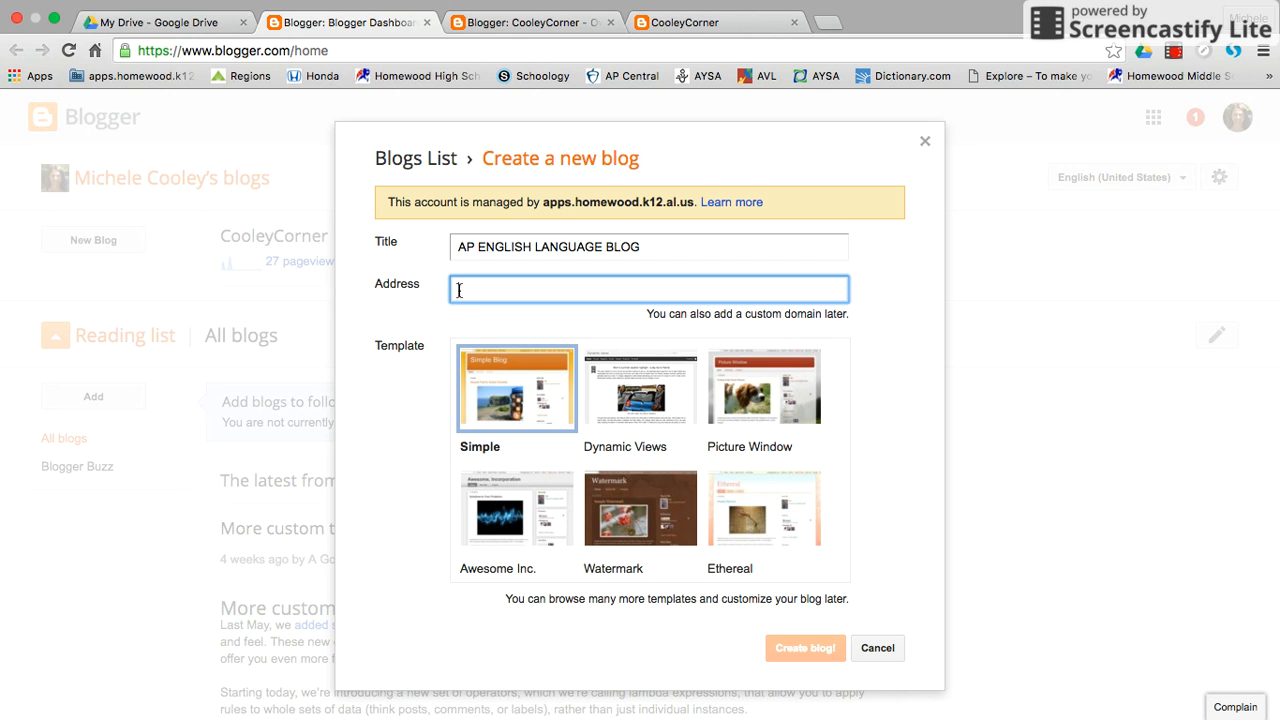
text(H)
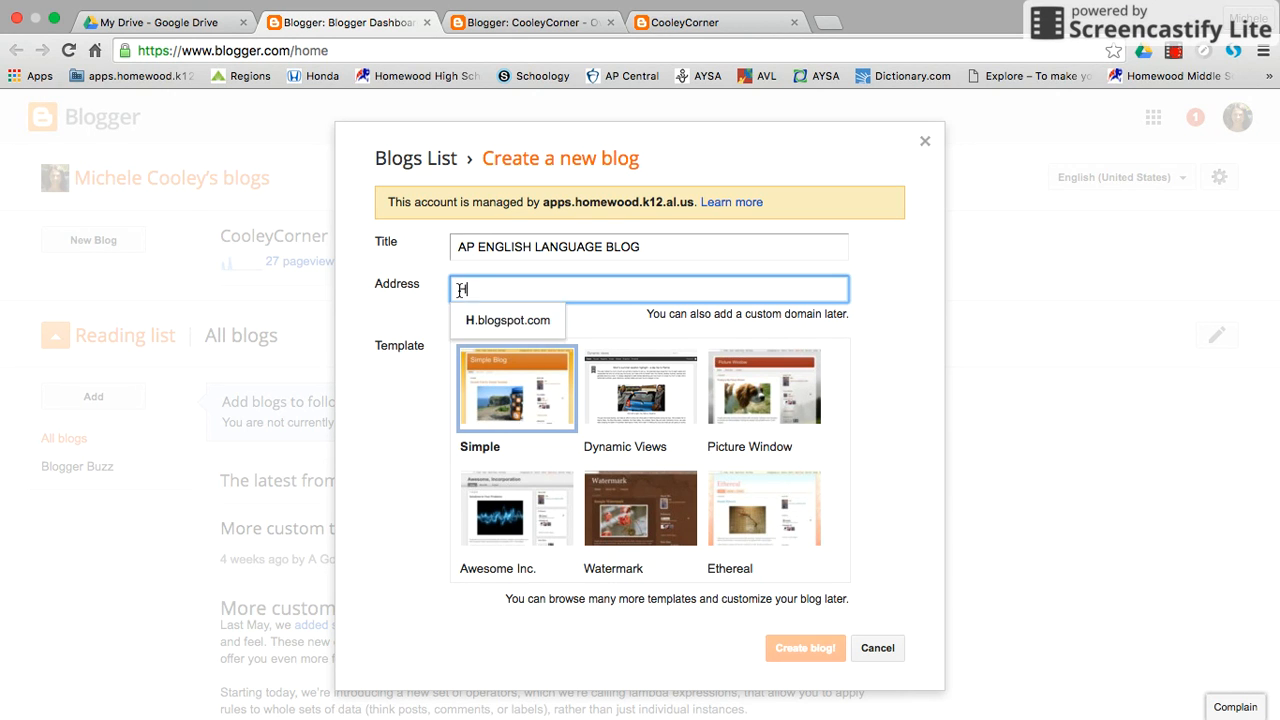
text(HSCO)
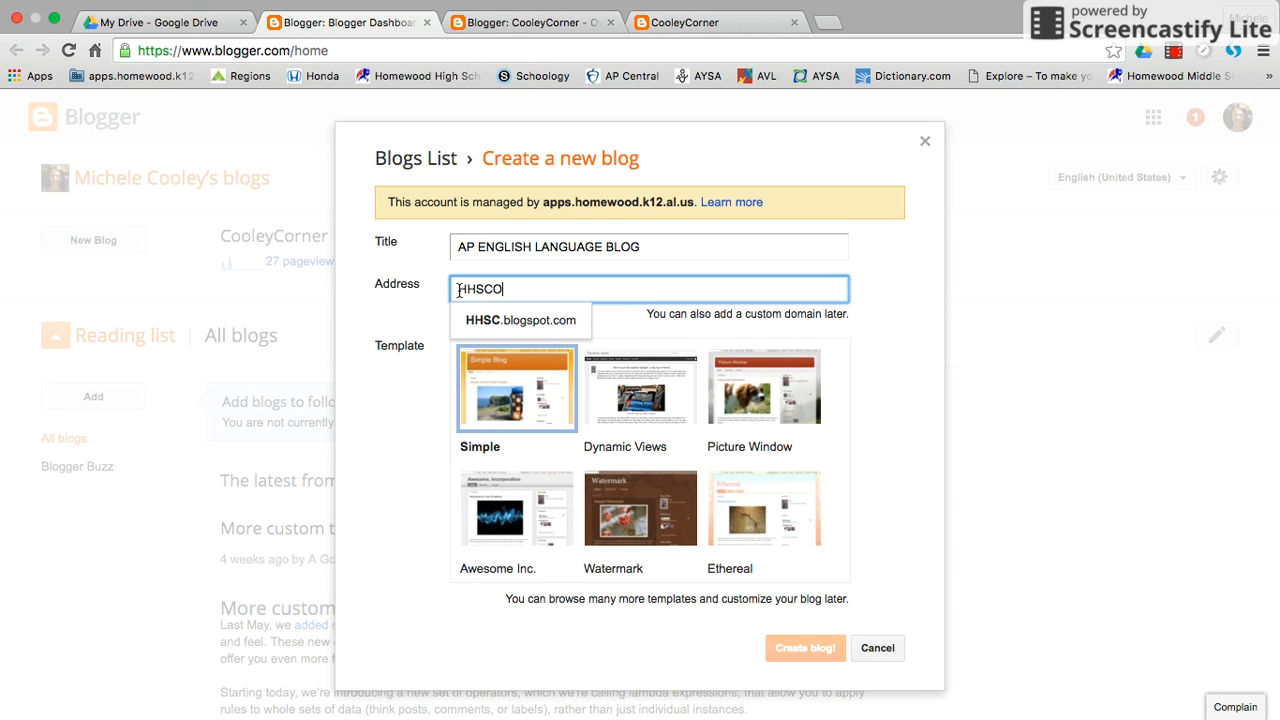
text(OLEYENGLISH)
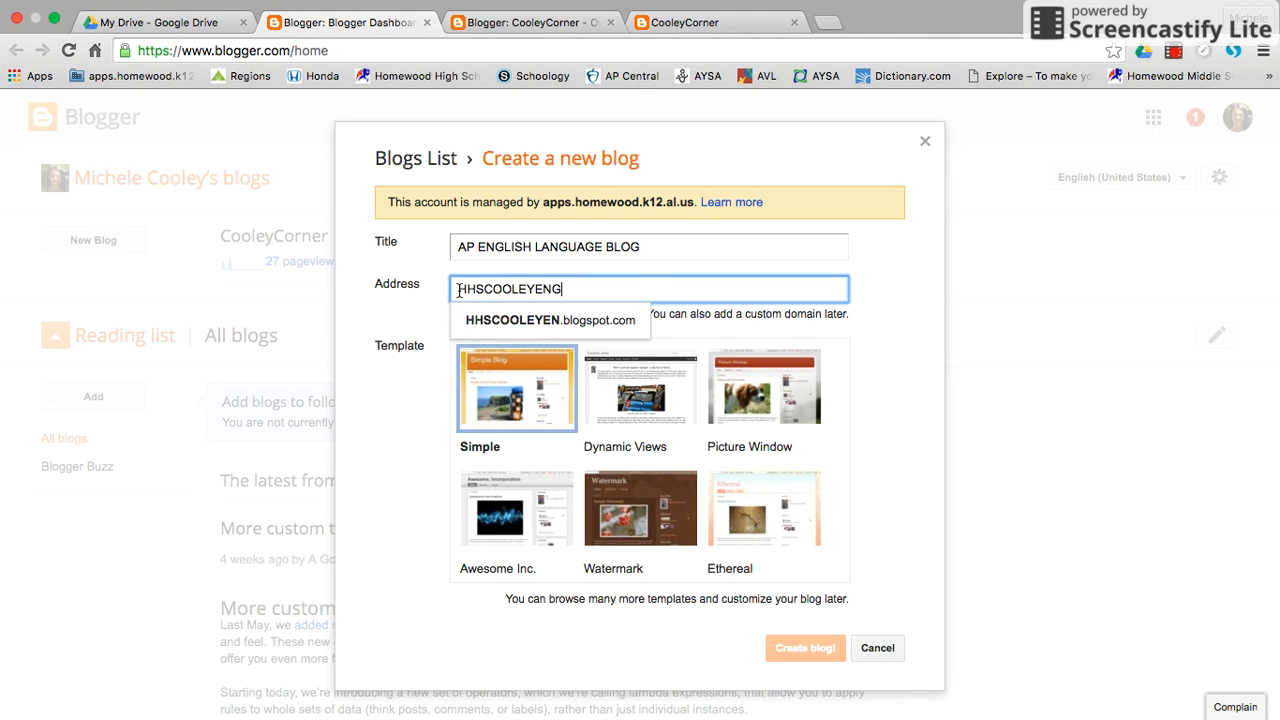
key(BackSpace)
key(BackSpace)
key(BackSpace)
key(BackSpace)
key(BackSpace)
key(BackSpace)
text(NGLISH)
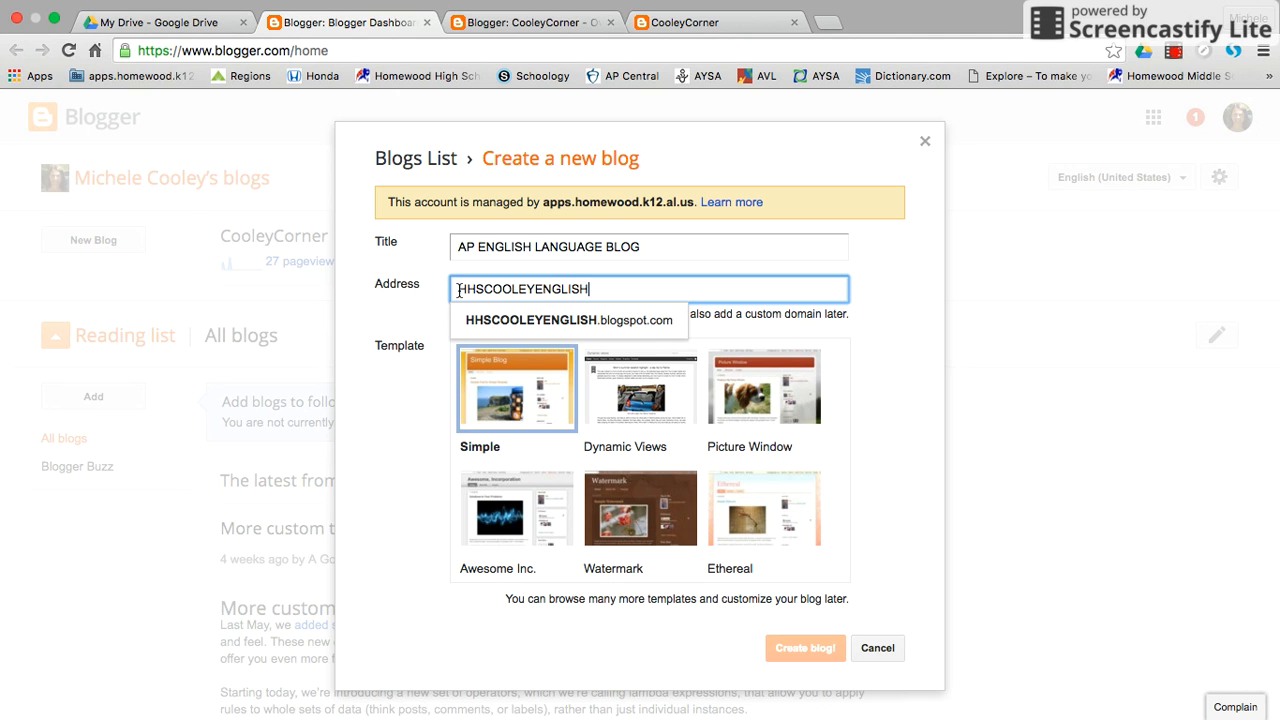
click(777, 323)
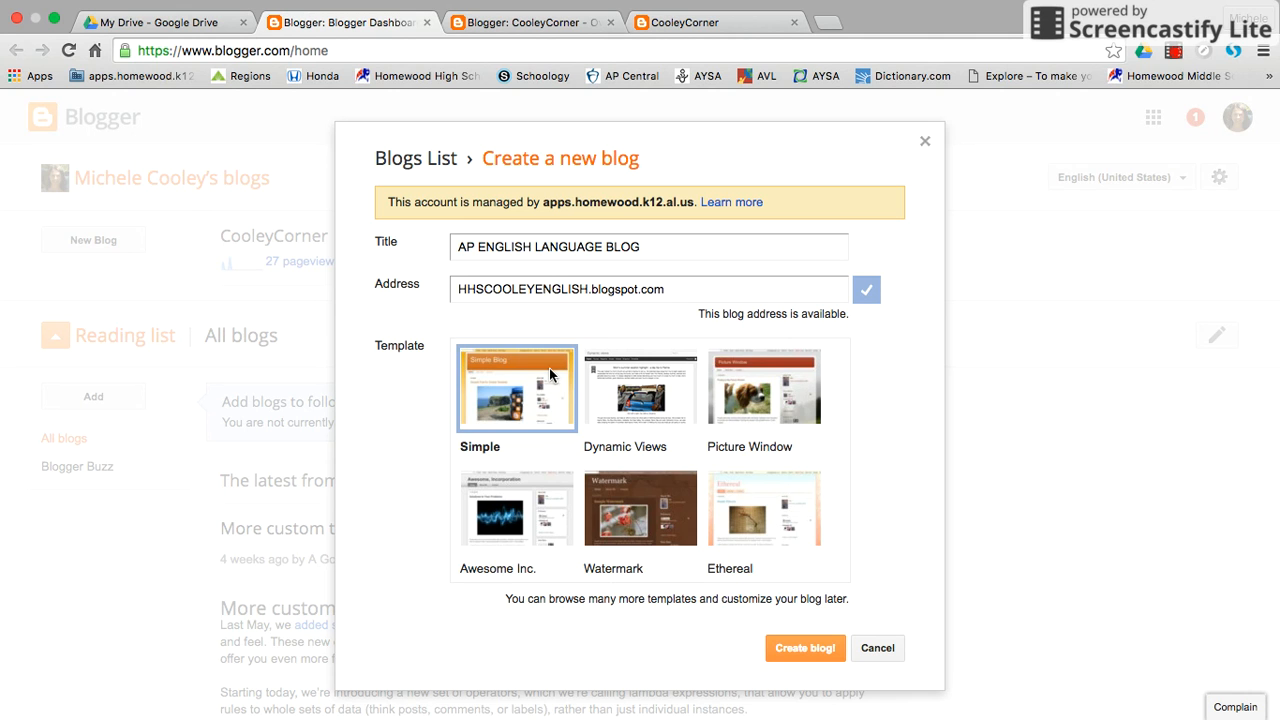
Look through the available templates, create the blog with the Simple template and decline the domain name offer.
scroll(553, 375, down, 3)
scroll(549, 374, up, 3)
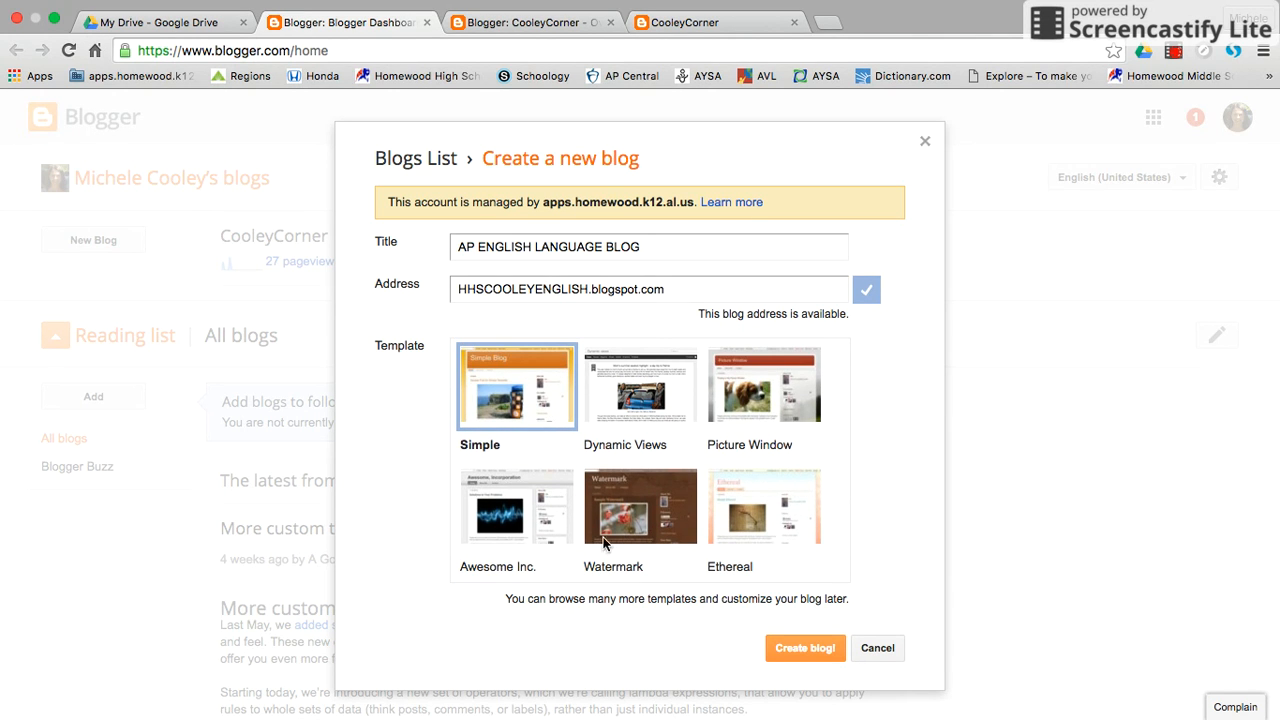
scroll(563, 524, down, 3)
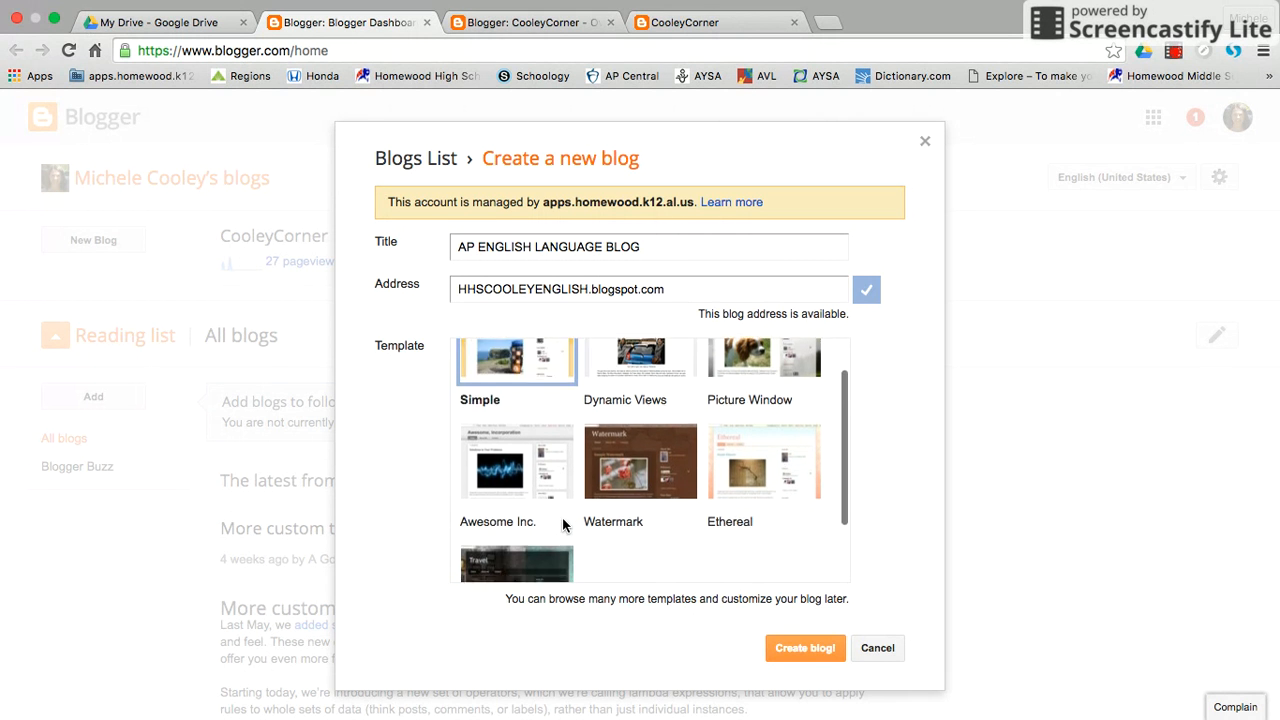
scroll(563, 524, up, 3)
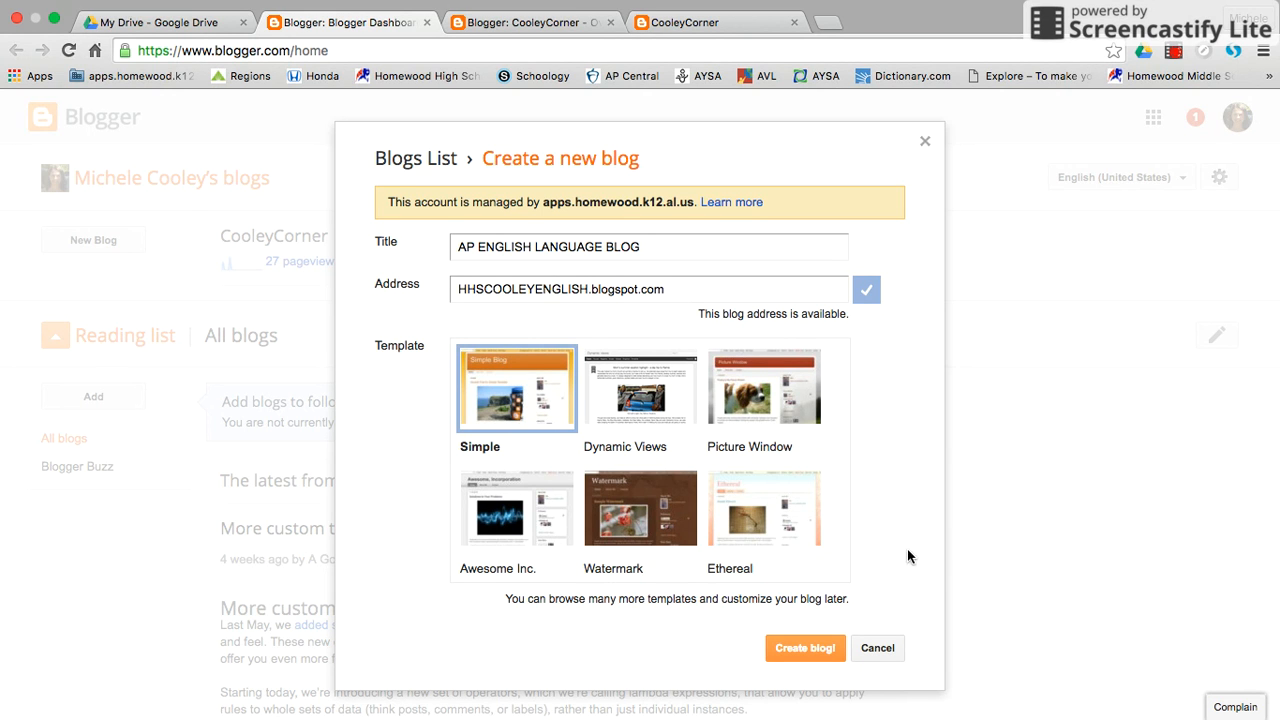
click(797, 652)
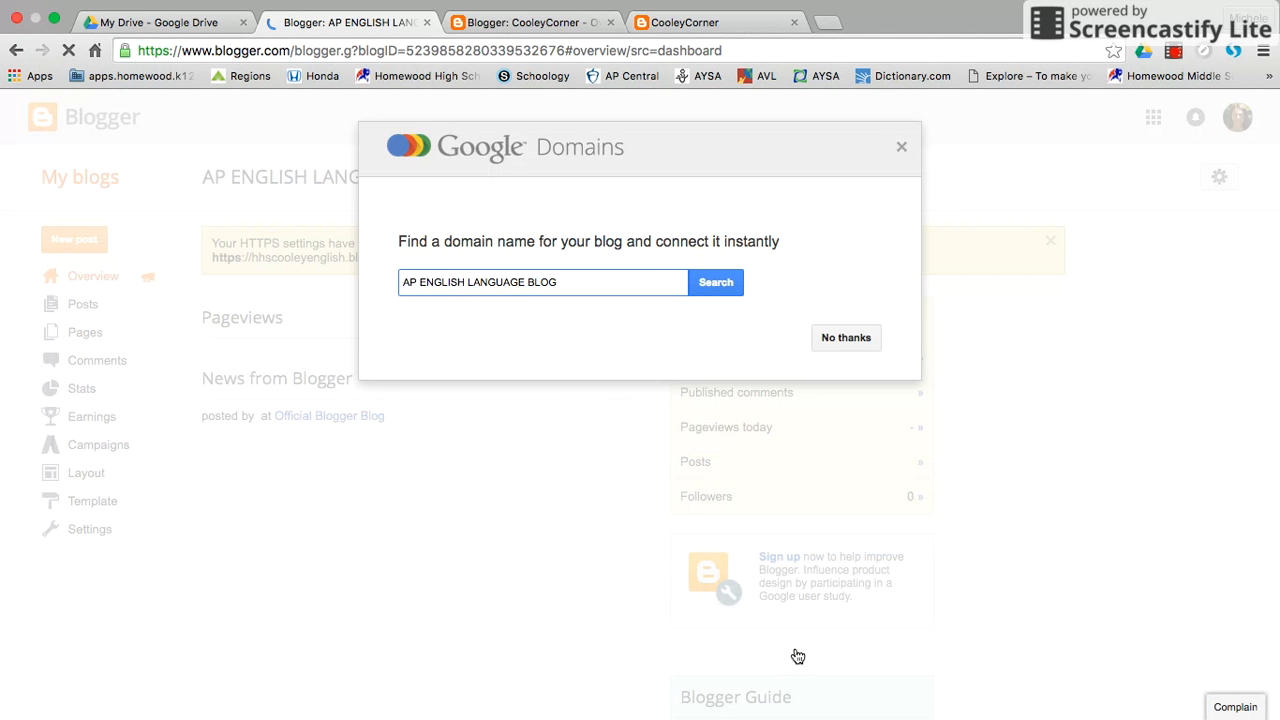
click(846, 340)
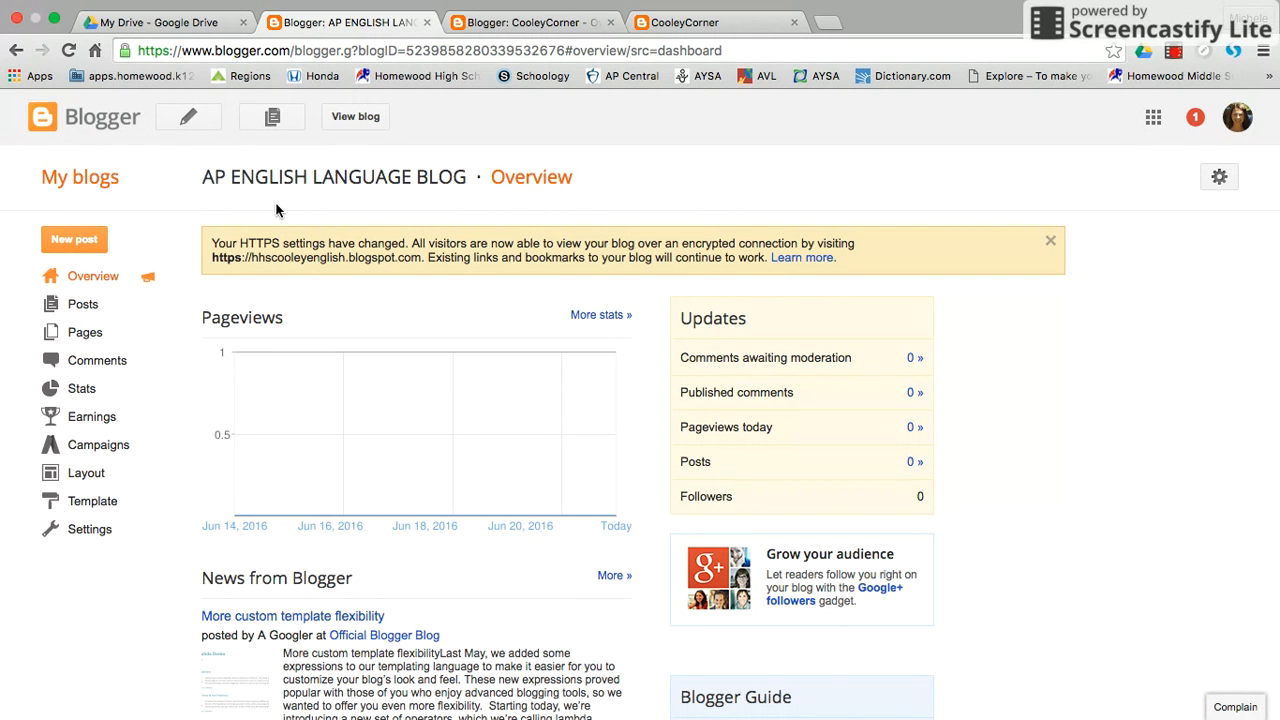
Return to the list of blogs and reopen the AP ENGLISH LANGUAGE BLOG overview.
click(80, 178)
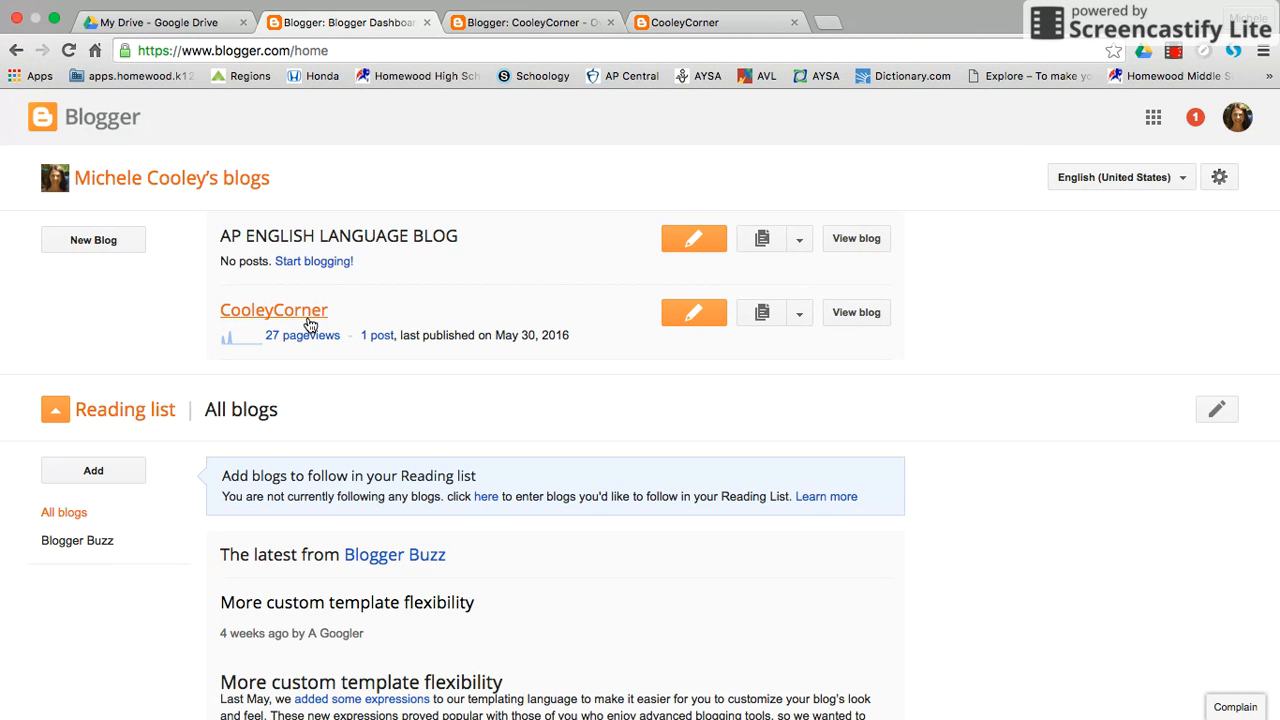
click(327, 246)
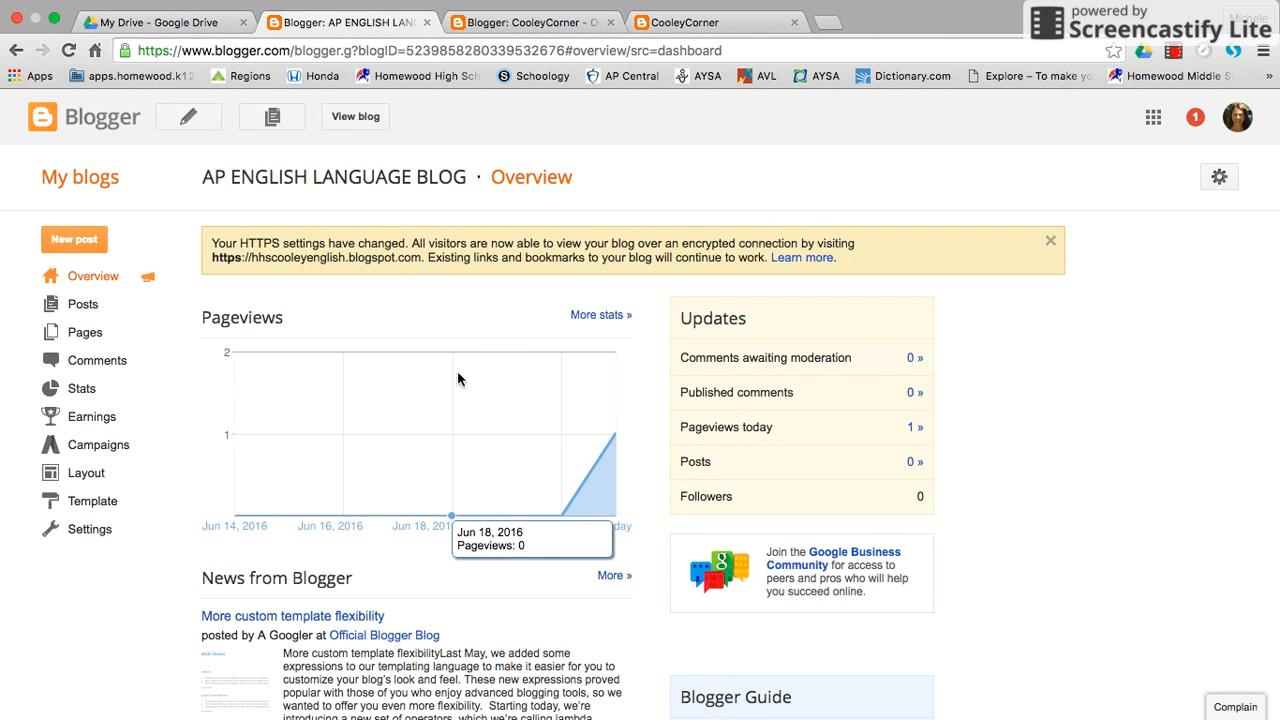
scroll(458, 378, down, 2)
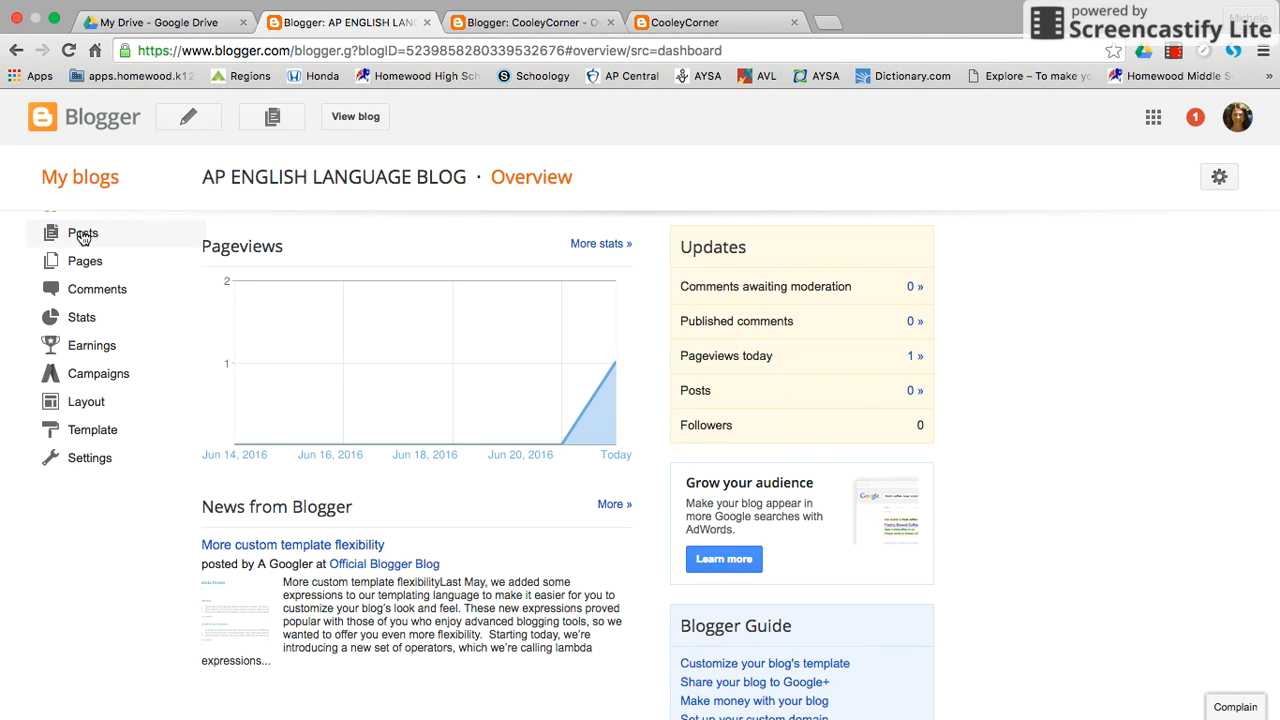
Create a new post in the blog's posts section and title it "Who am I as a reader?".
click(83, 236)
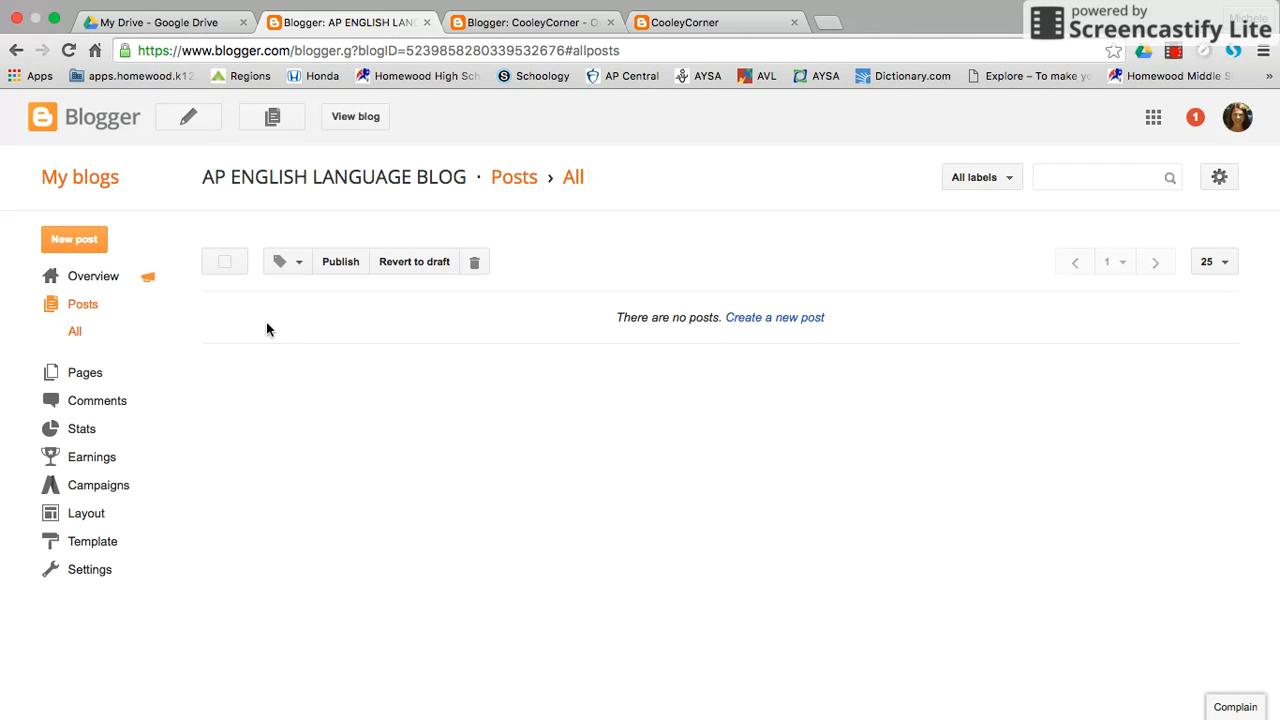
click(72, 240)
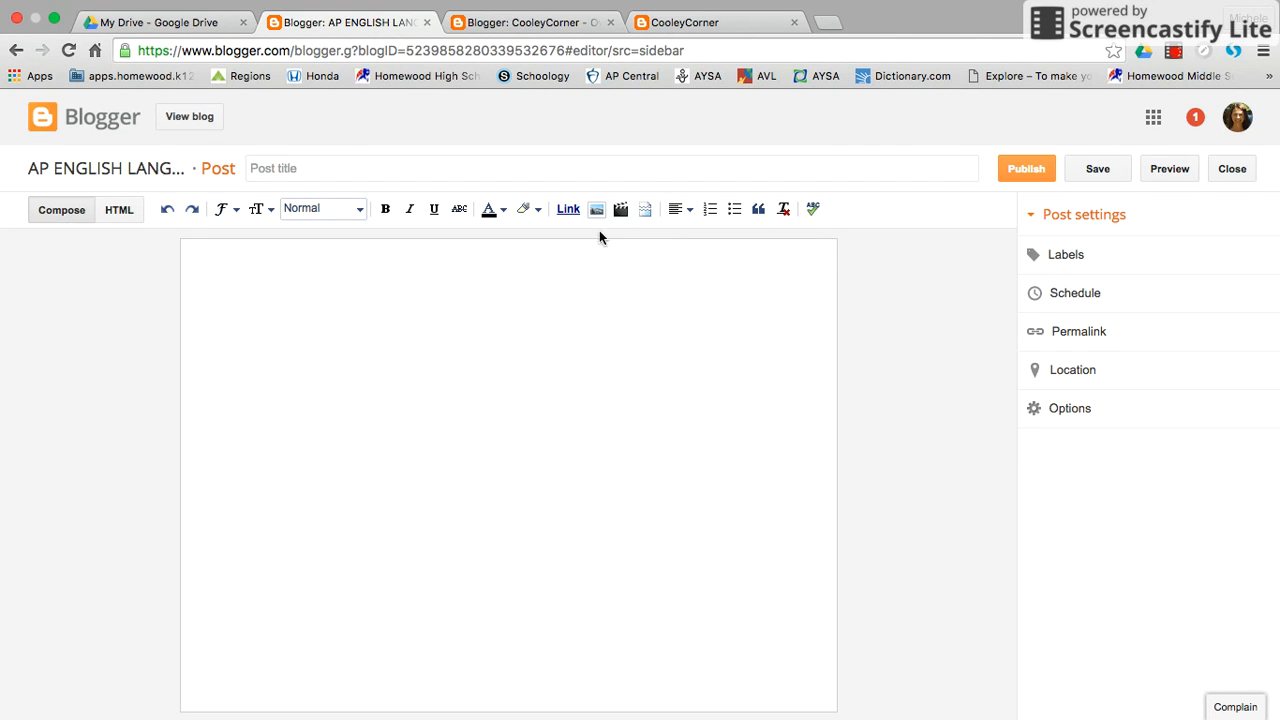
click(272, 170)
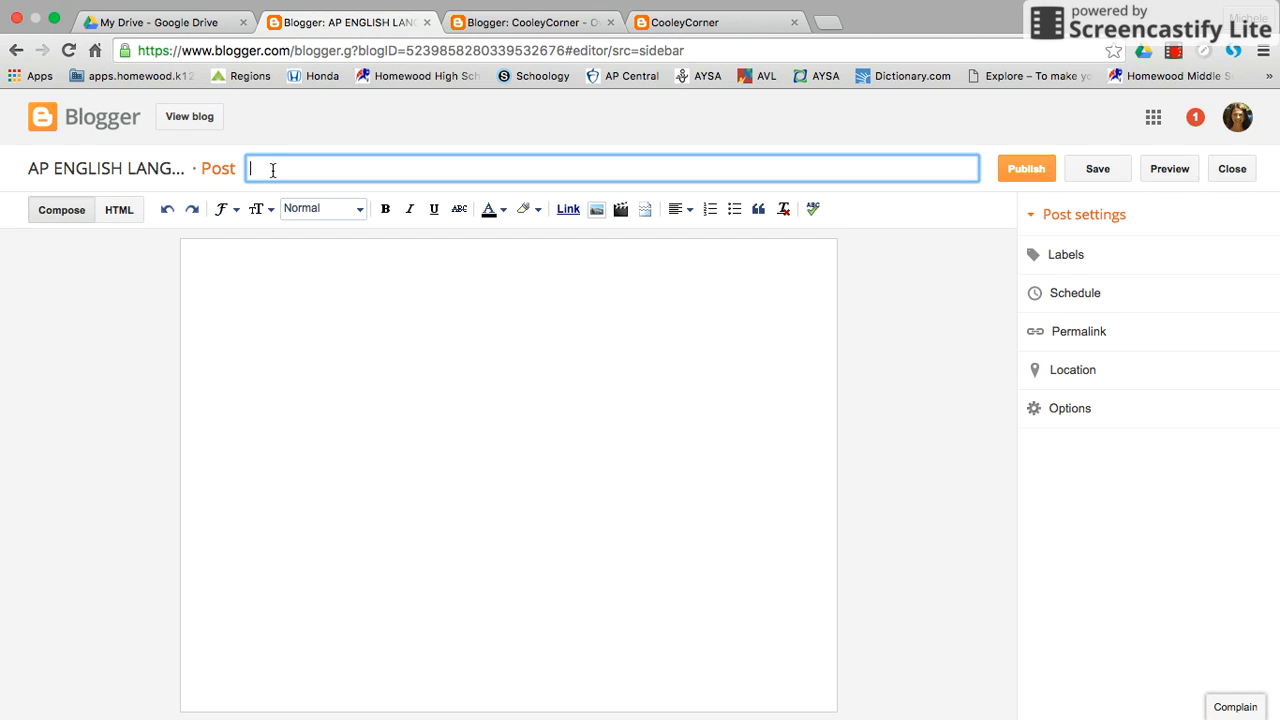
text(WHO)
text(am I as a reader?)
Fill the post body with a line of random placeholder letters and save the draft.
click(306, 330)
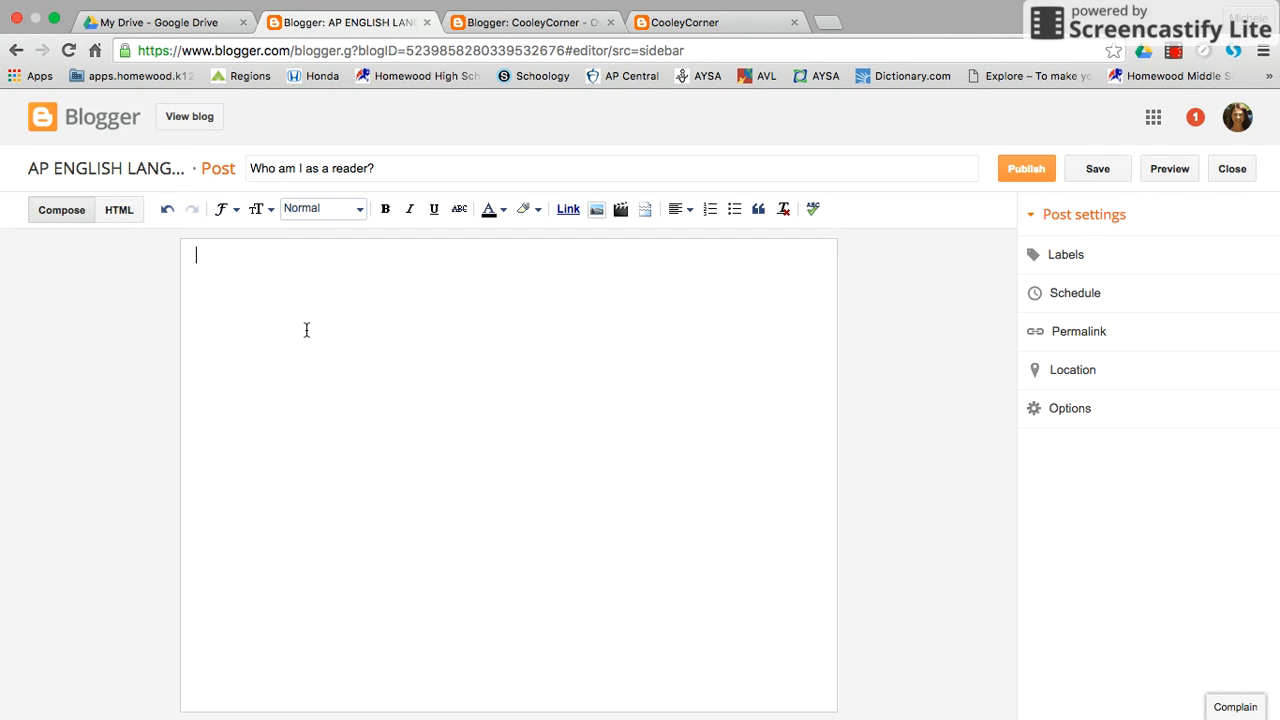
text(jdfkjslkjgdsklglnvnxvsdho)
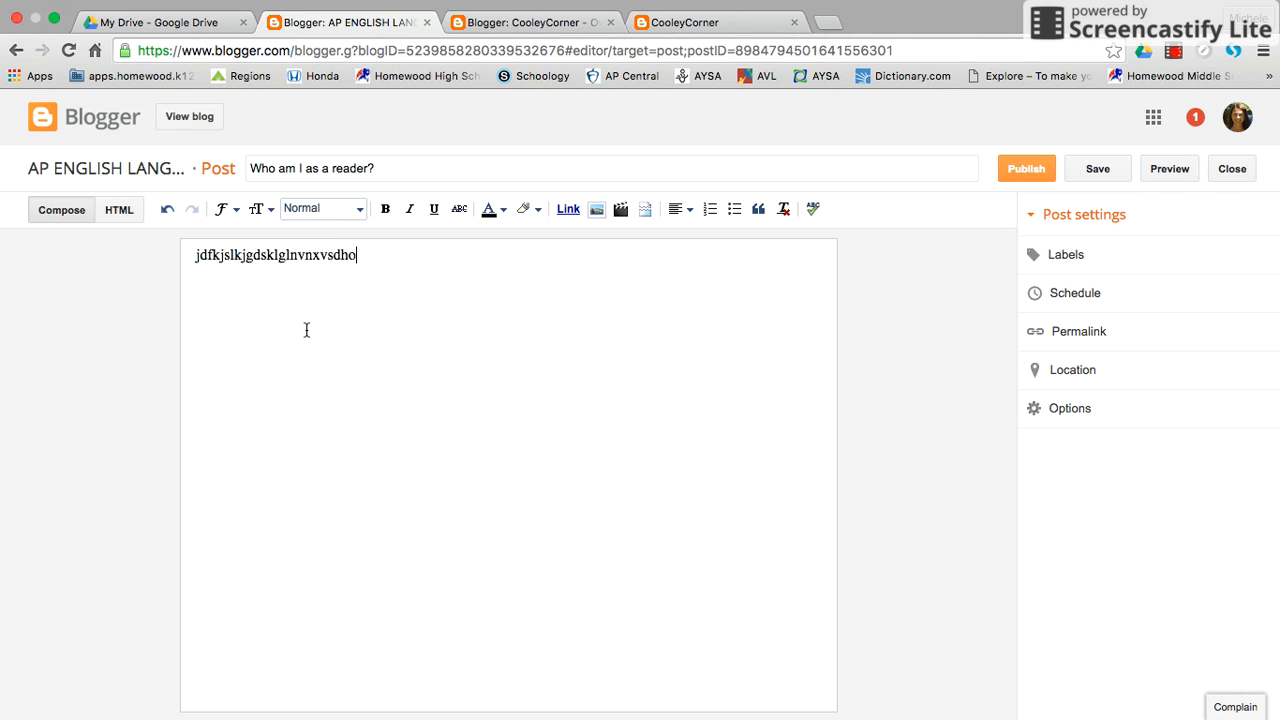
text(isdhlnvhOVhDSNVLNVlKXNVLXNVlXNVmXNVmXNVxnvmxcnvmcx)
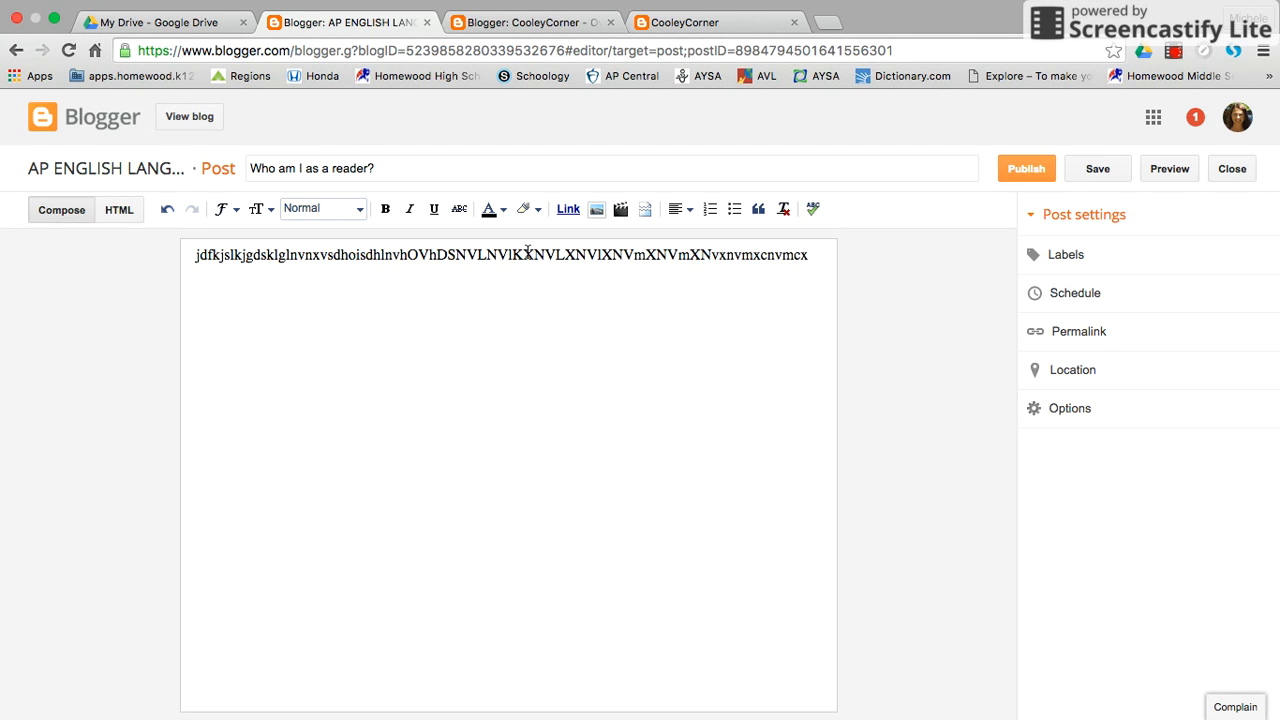
click(1097, 173)
Preview the draft post on the blog, then close the preview and the post editor.
click(1167, 170)
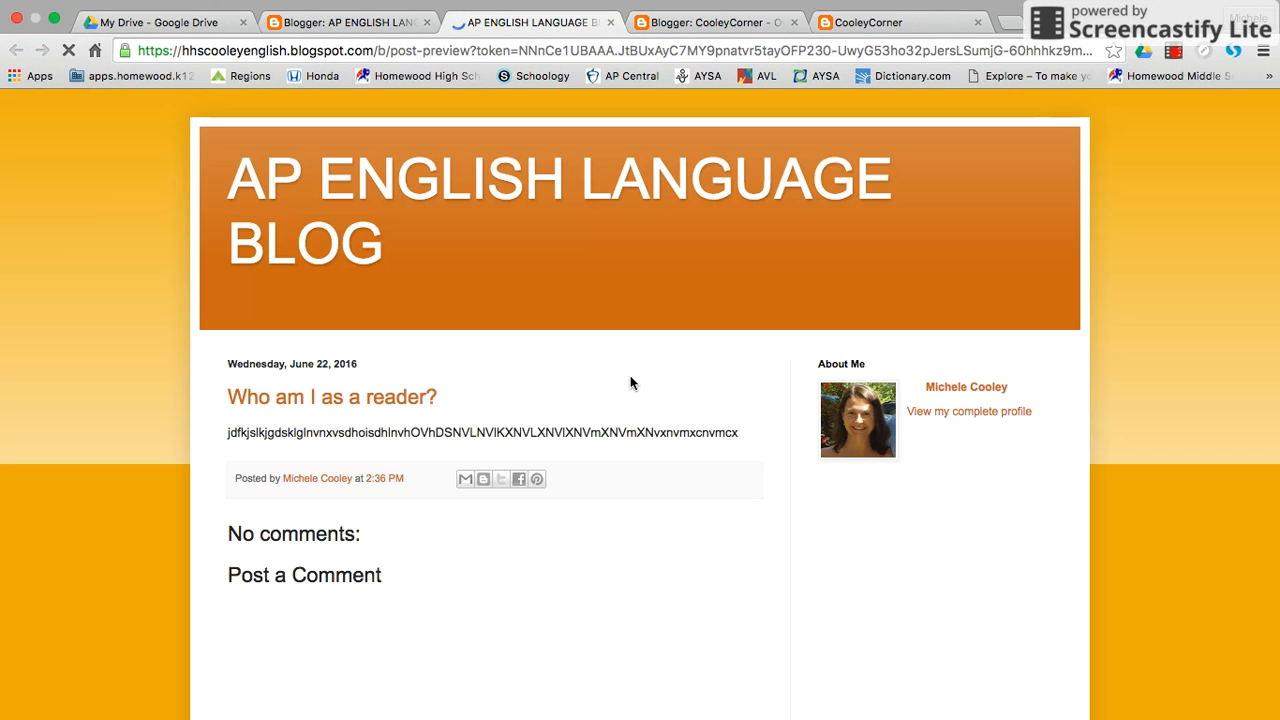
scroll(595, 390, down, 1)
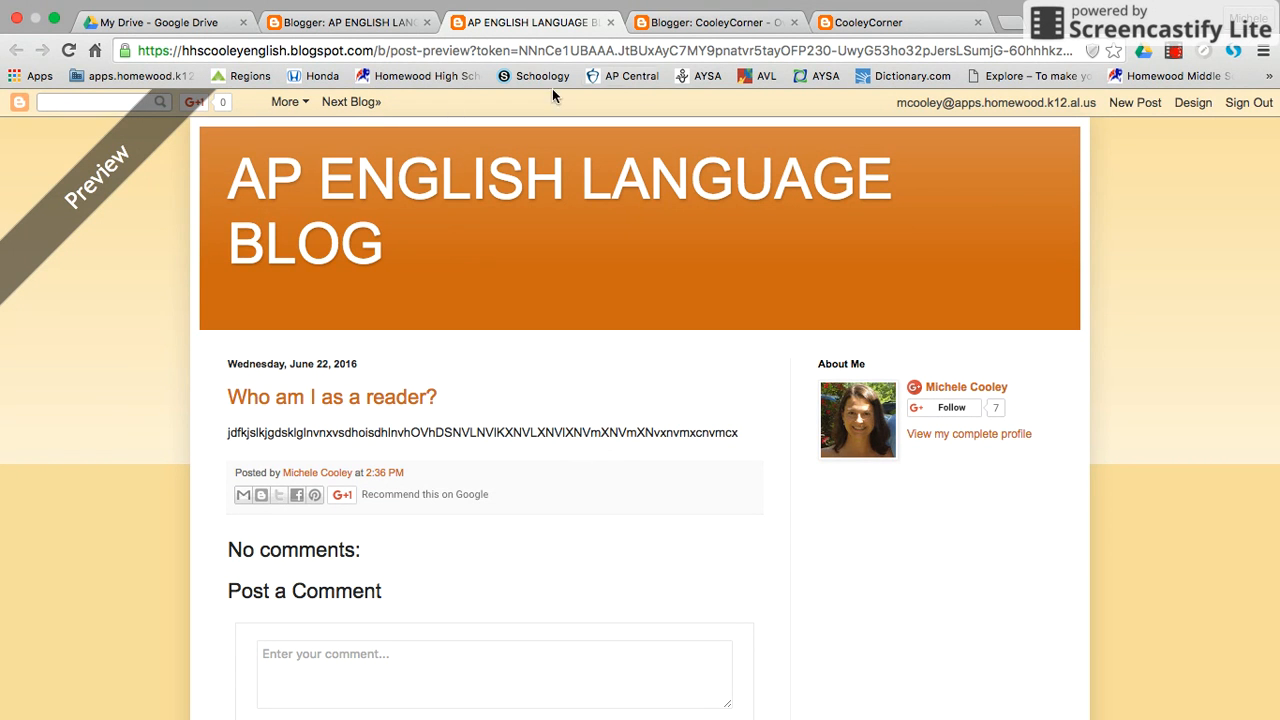
click(610, 22)
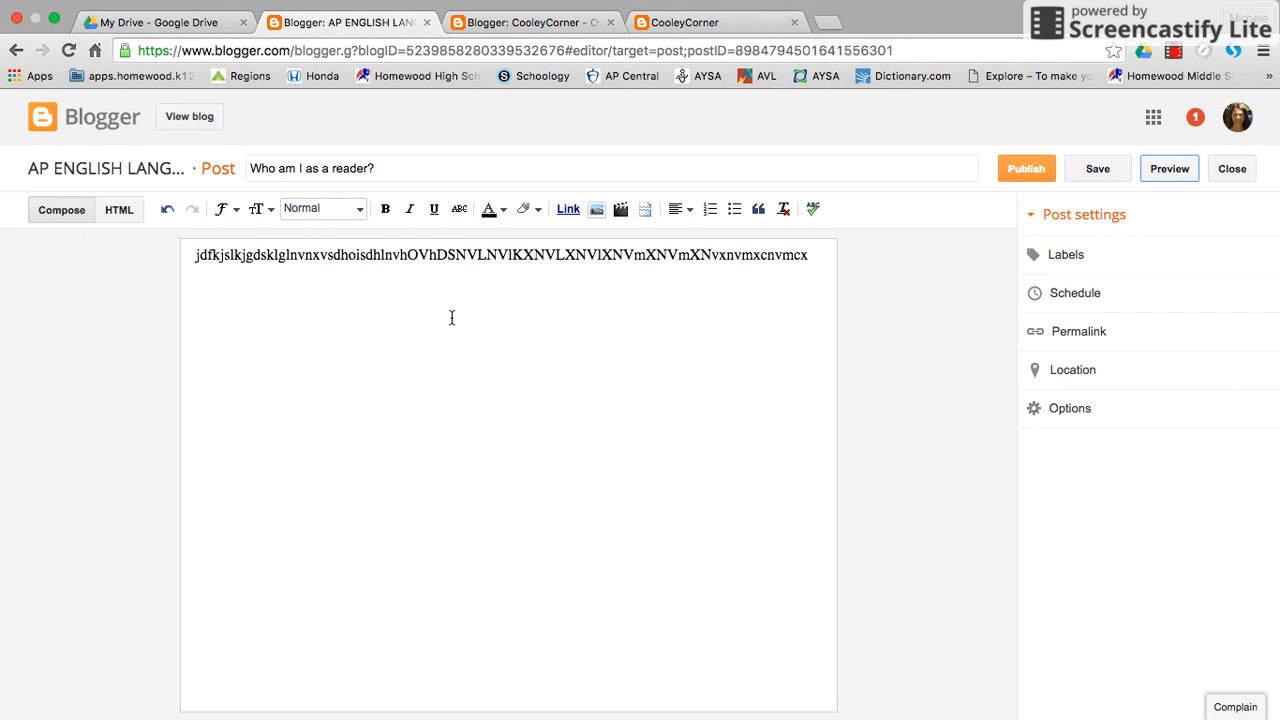
click(1232, 168)
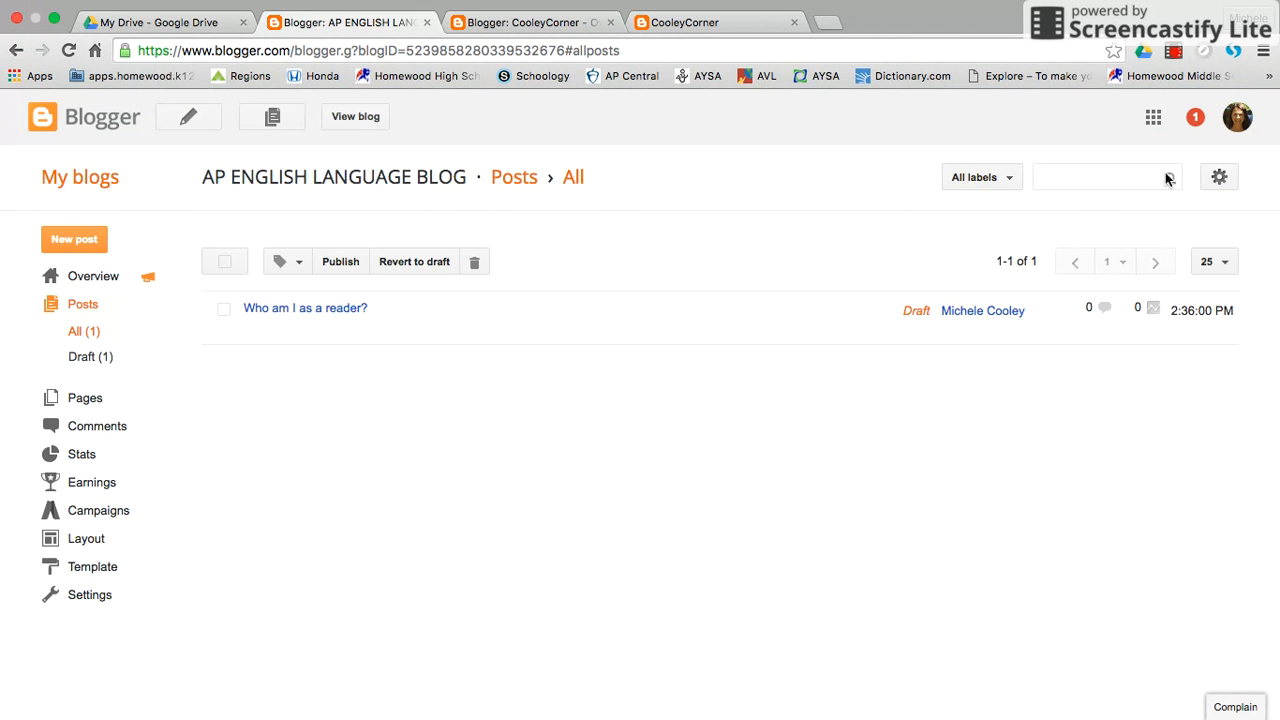
mouse_move(293, 333)
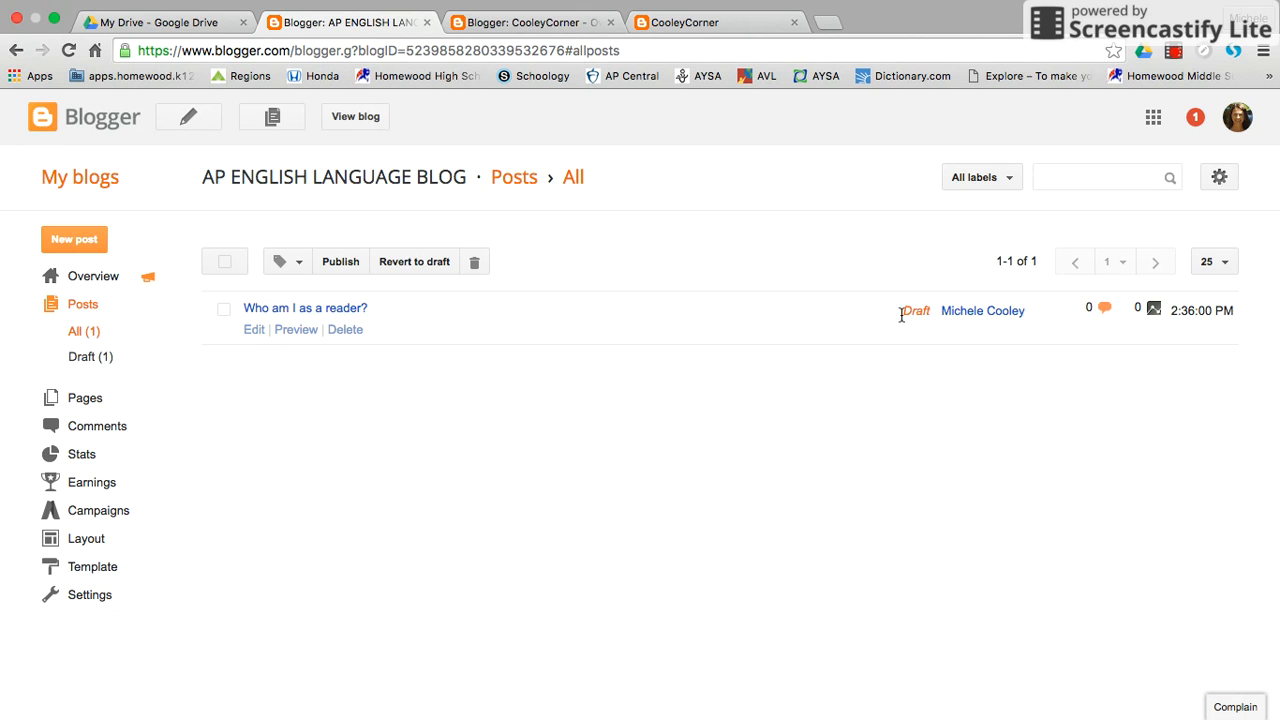
click(225, 309)
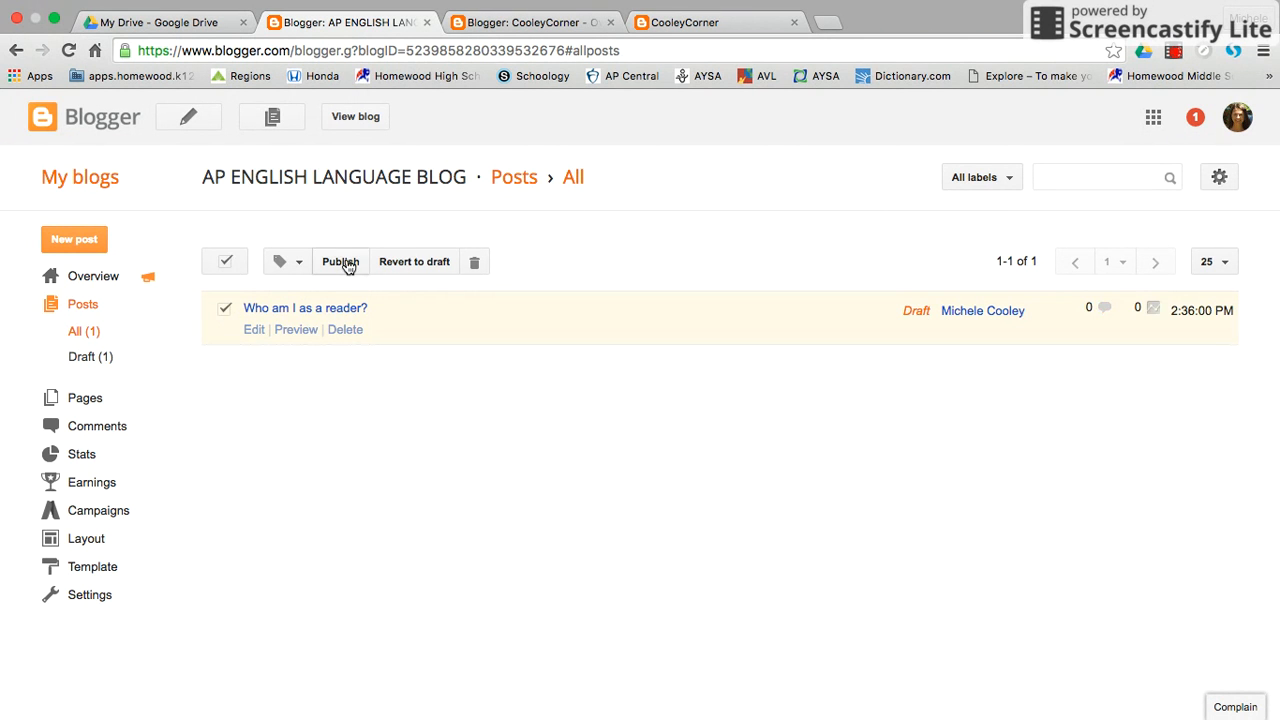
click(222, 310)
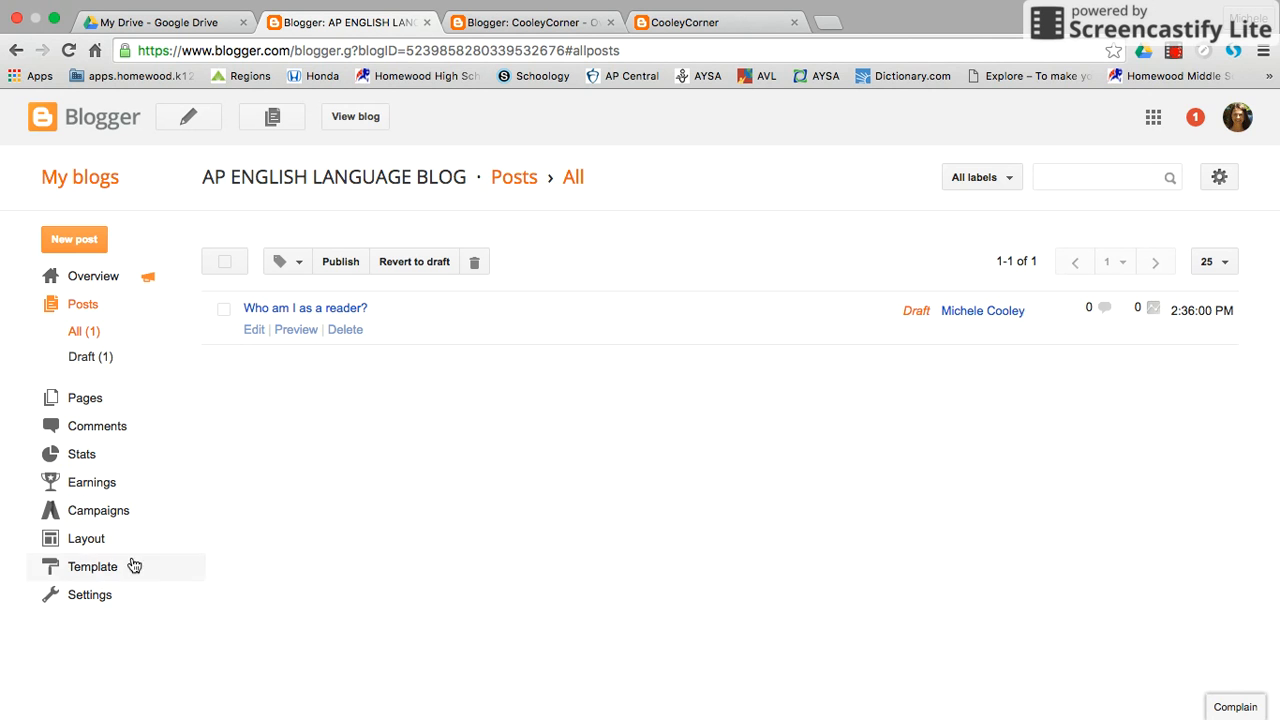
Open the AP ENGLISH LANGUAGE BLOG layout and look over its favicon, navbar, header, cross-column, main, sidebar and footer sections.
click(72, 541)
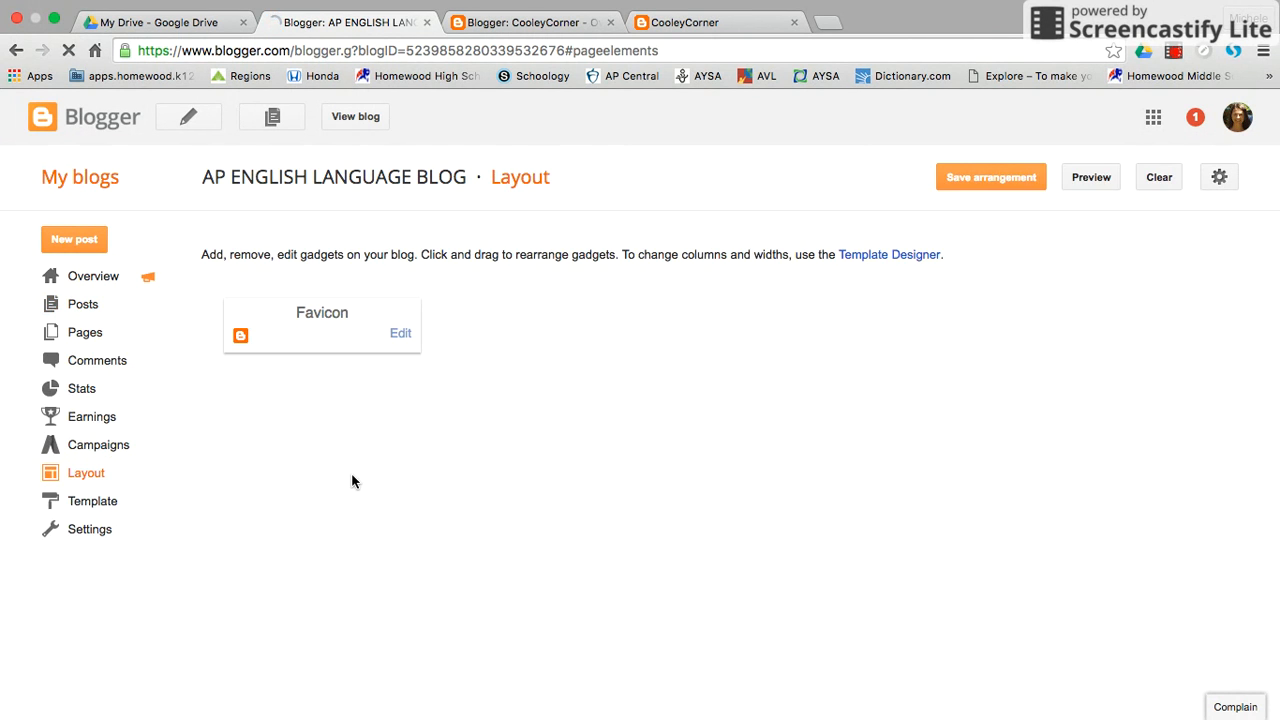
scroll(567, 440, down, 2)
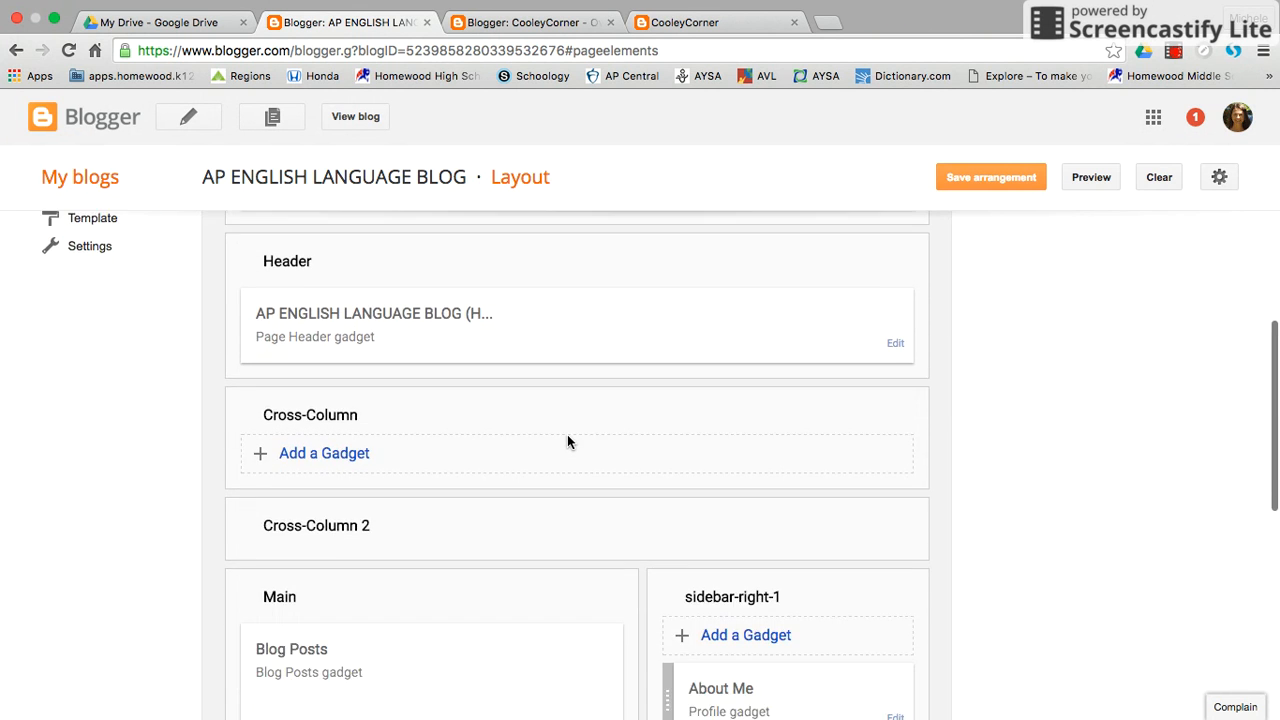
scroll(567, 440, up, 2)
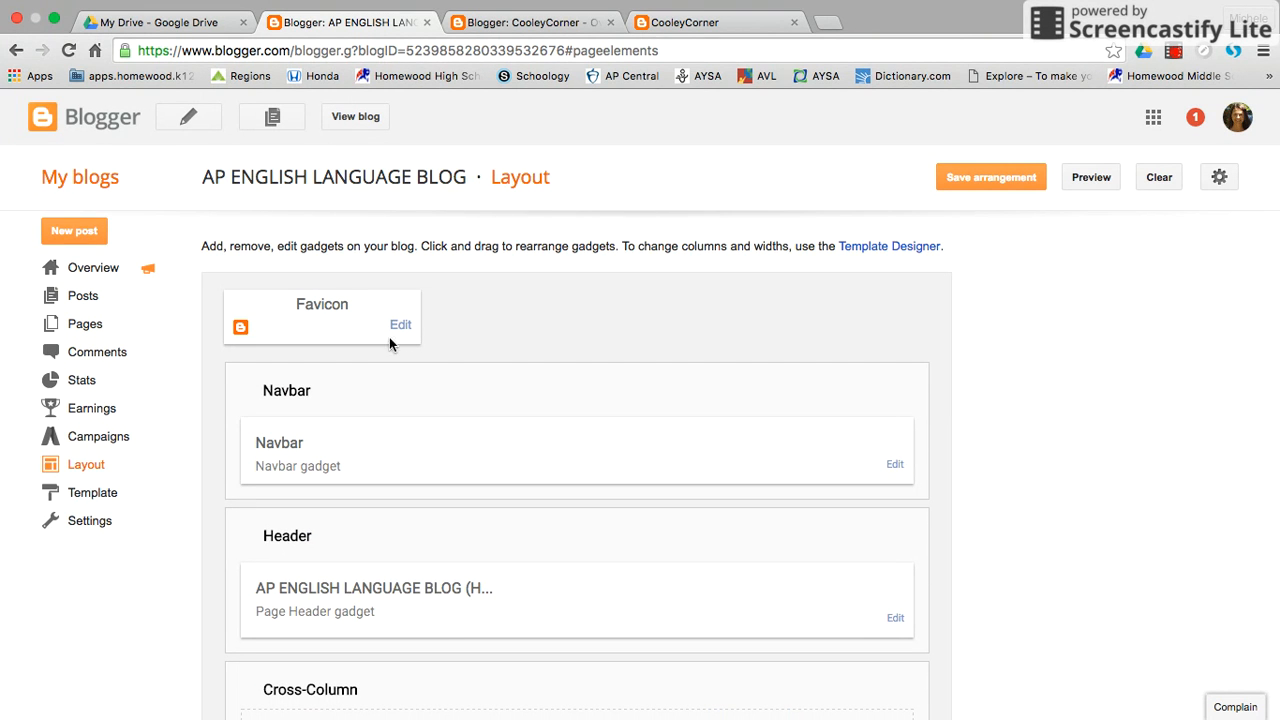
scroll(682, 480, down, 6)
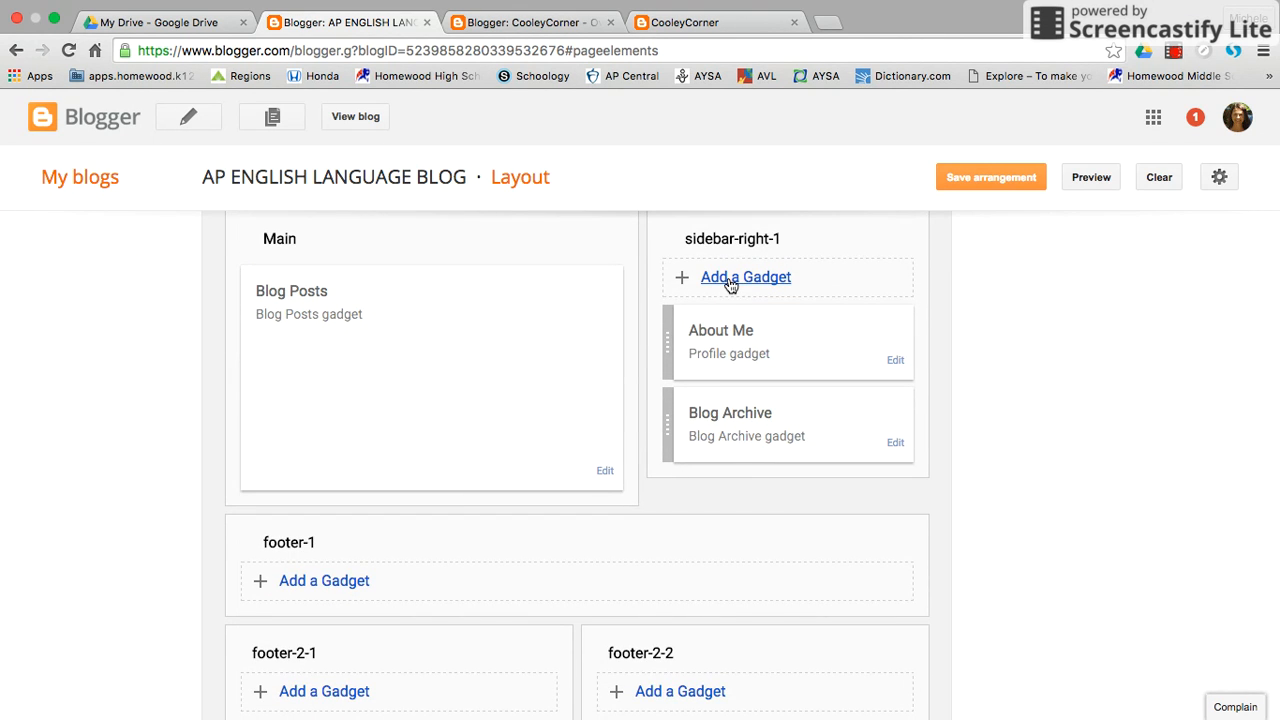
Browse the basic gadgets that can be added to the sidebar-right-1 section, then close the gadget list.
click(731, 280)
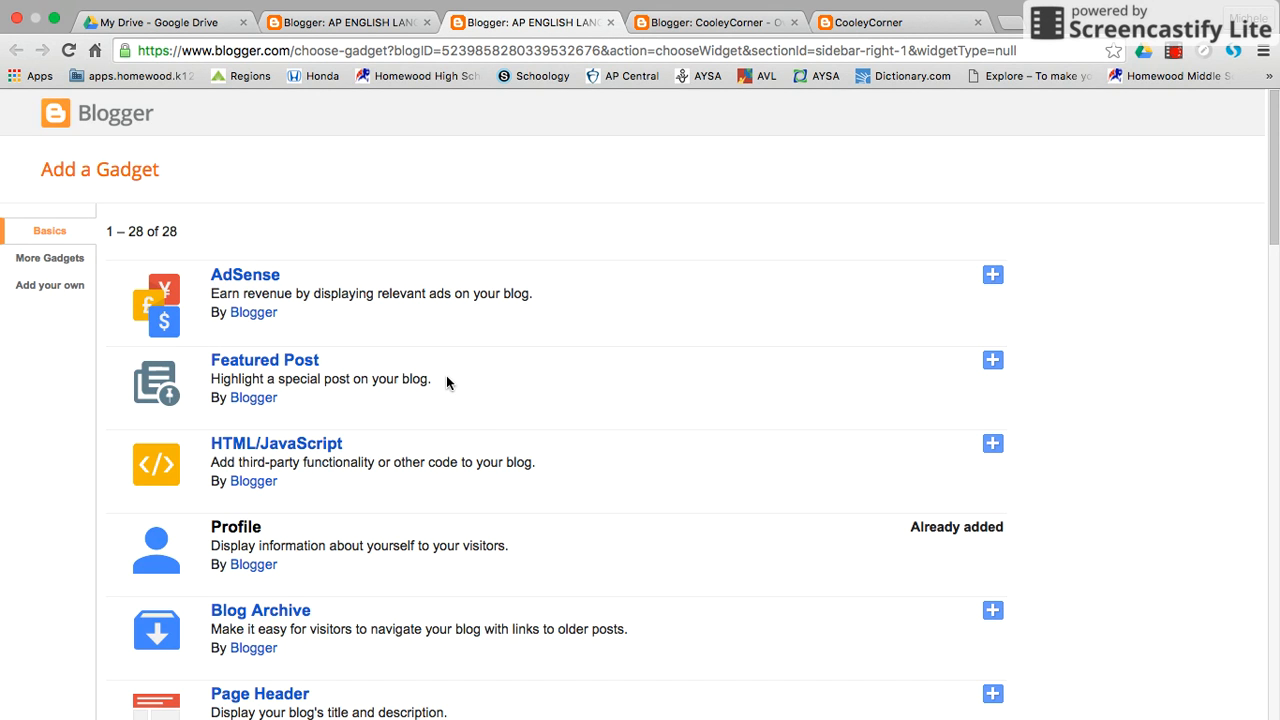
scroll(446, 377, down, 5)
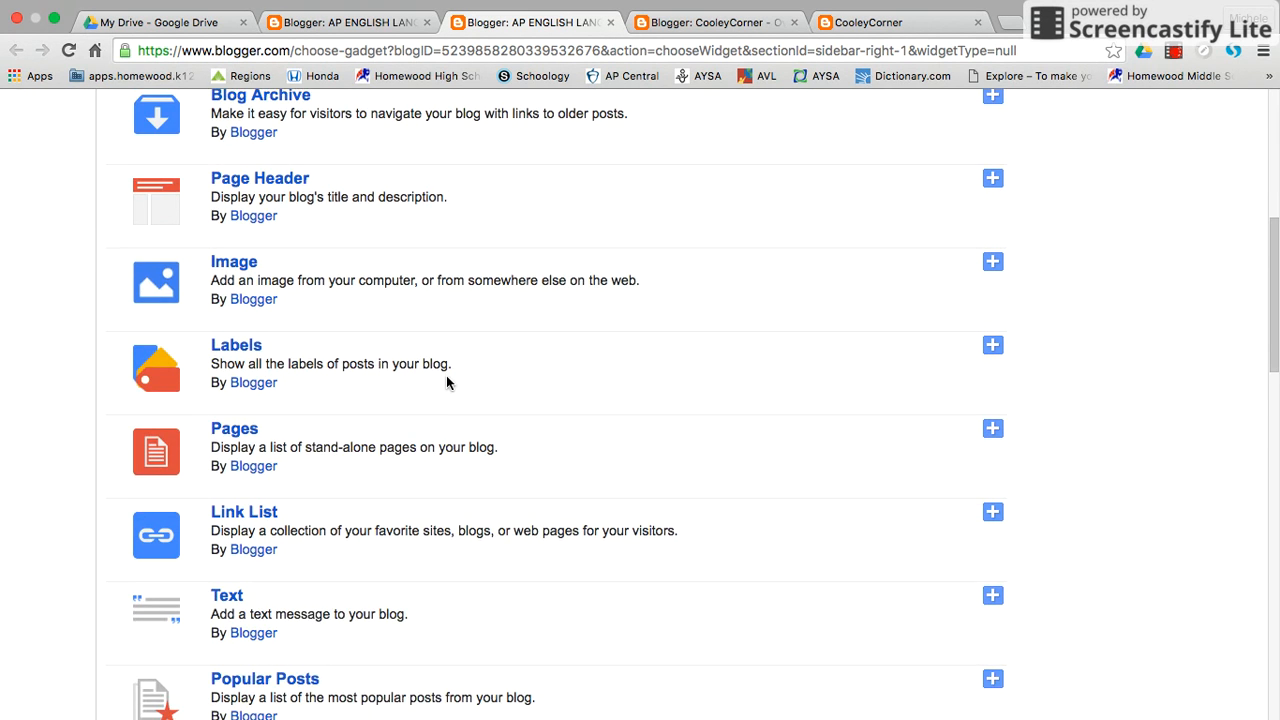
scroll(446, 375, down, 6)
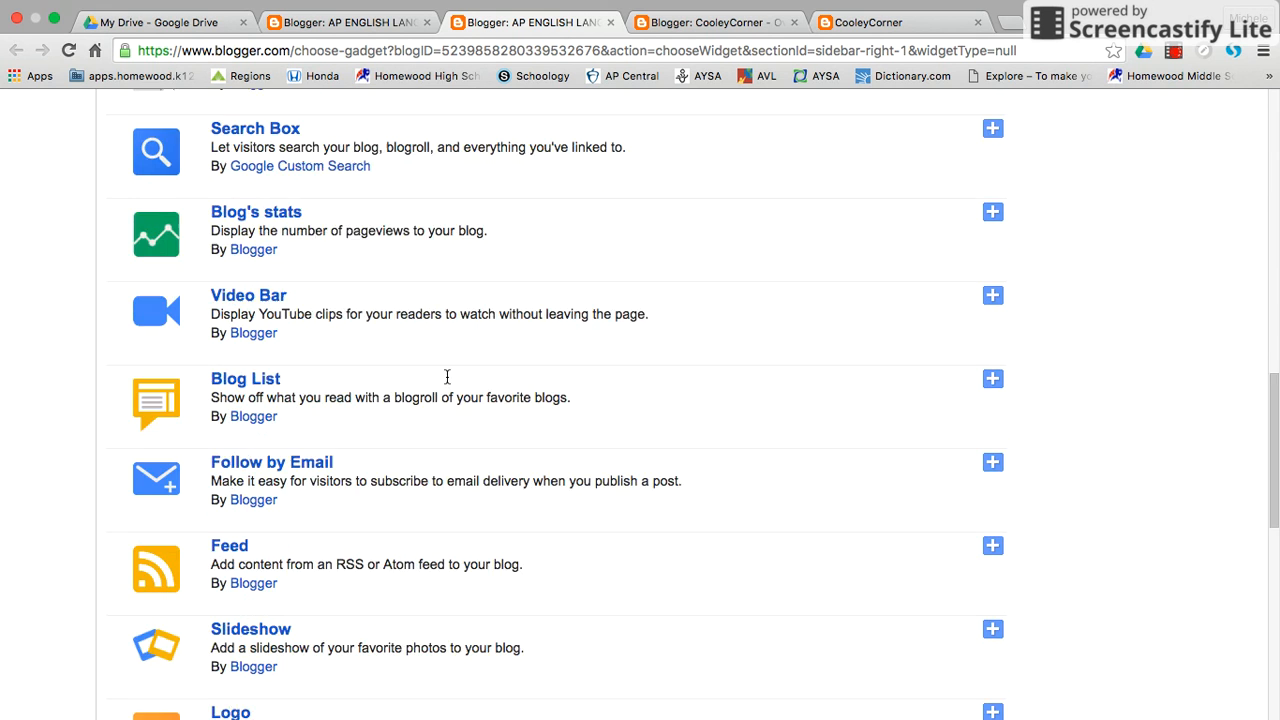
scroll(446, 375, down, 5)
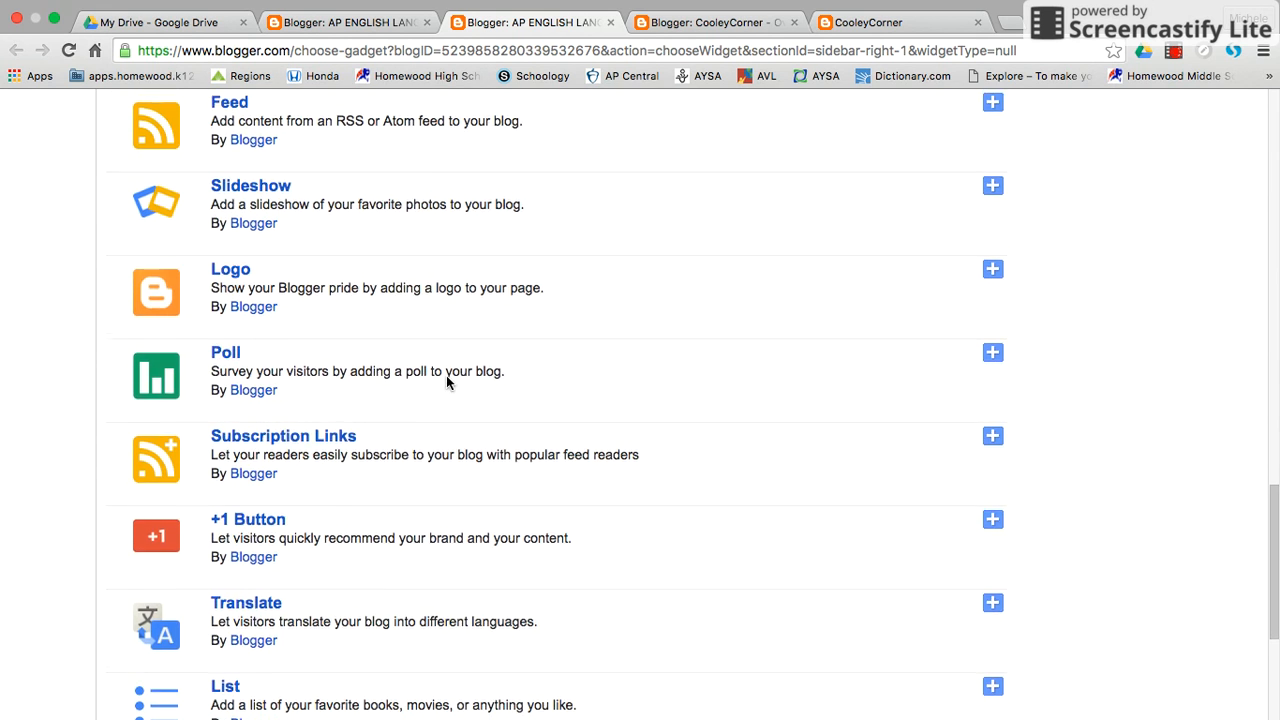
scroll(446, 375, up, 15)
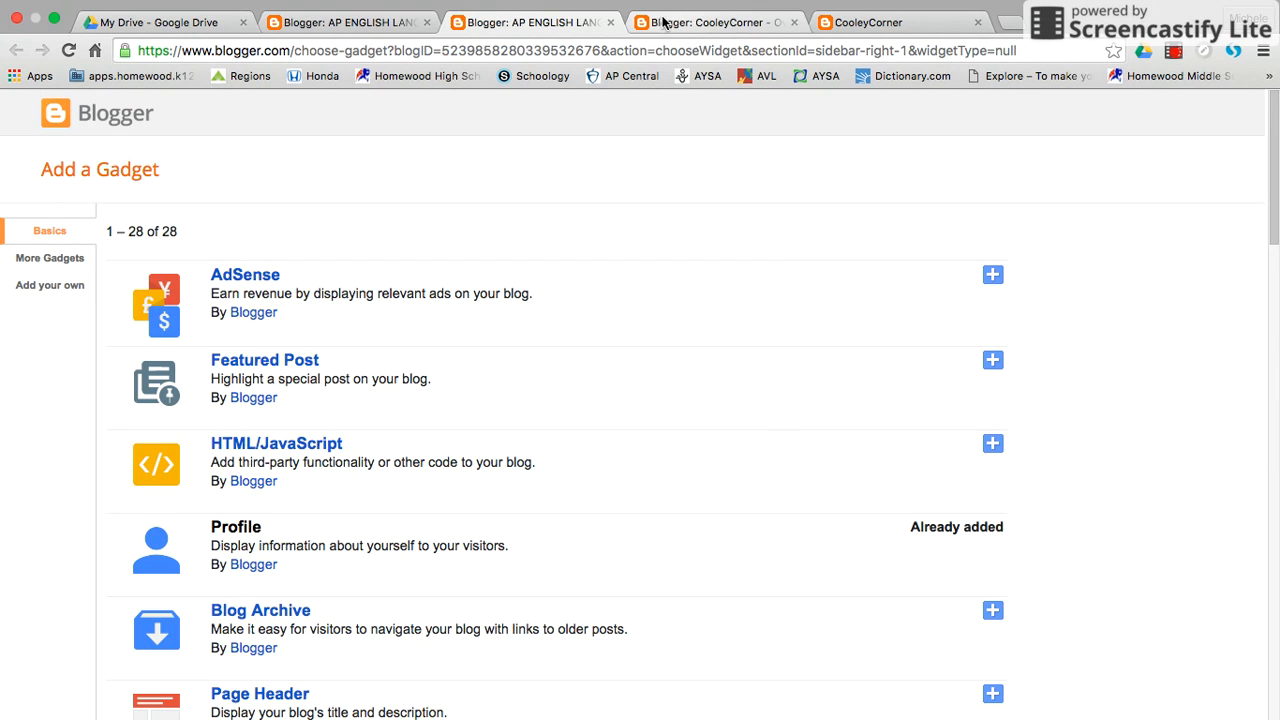
click(610, 22)
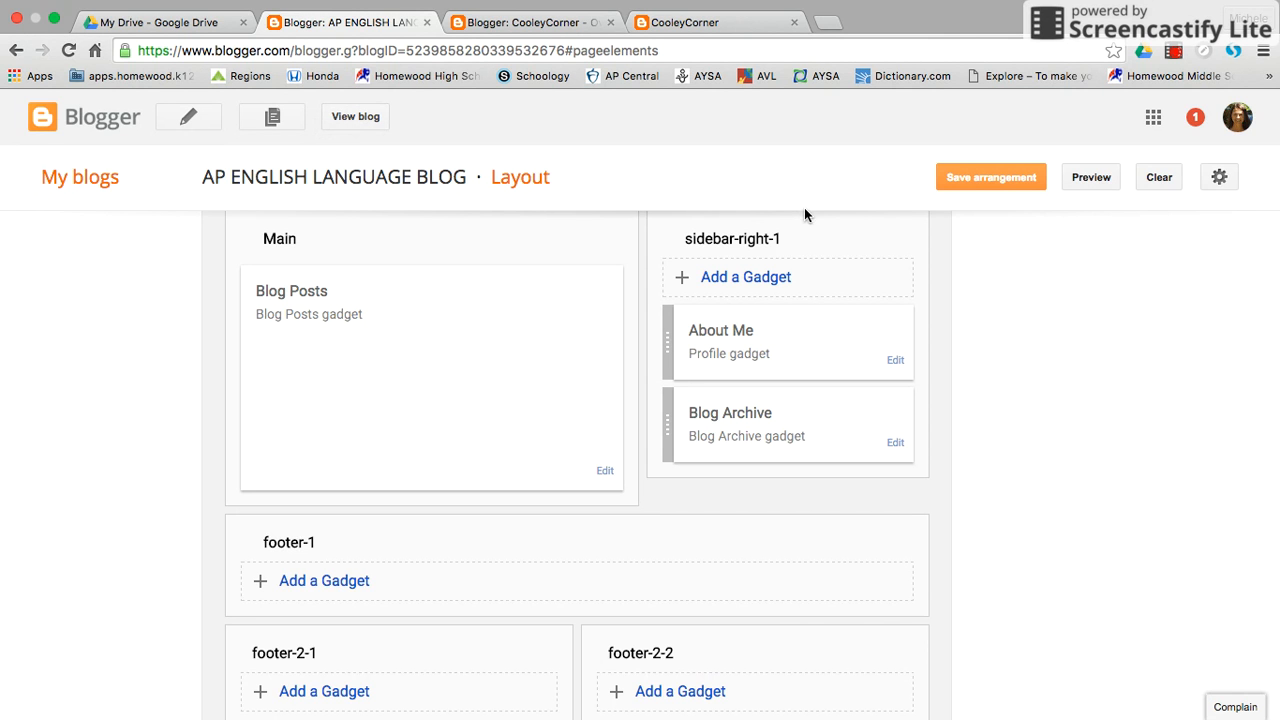
Close the layout page, return to the list of blogs and reopen the AP ENGLISH LANGUAGE BLOG overview.
click(428, 22)
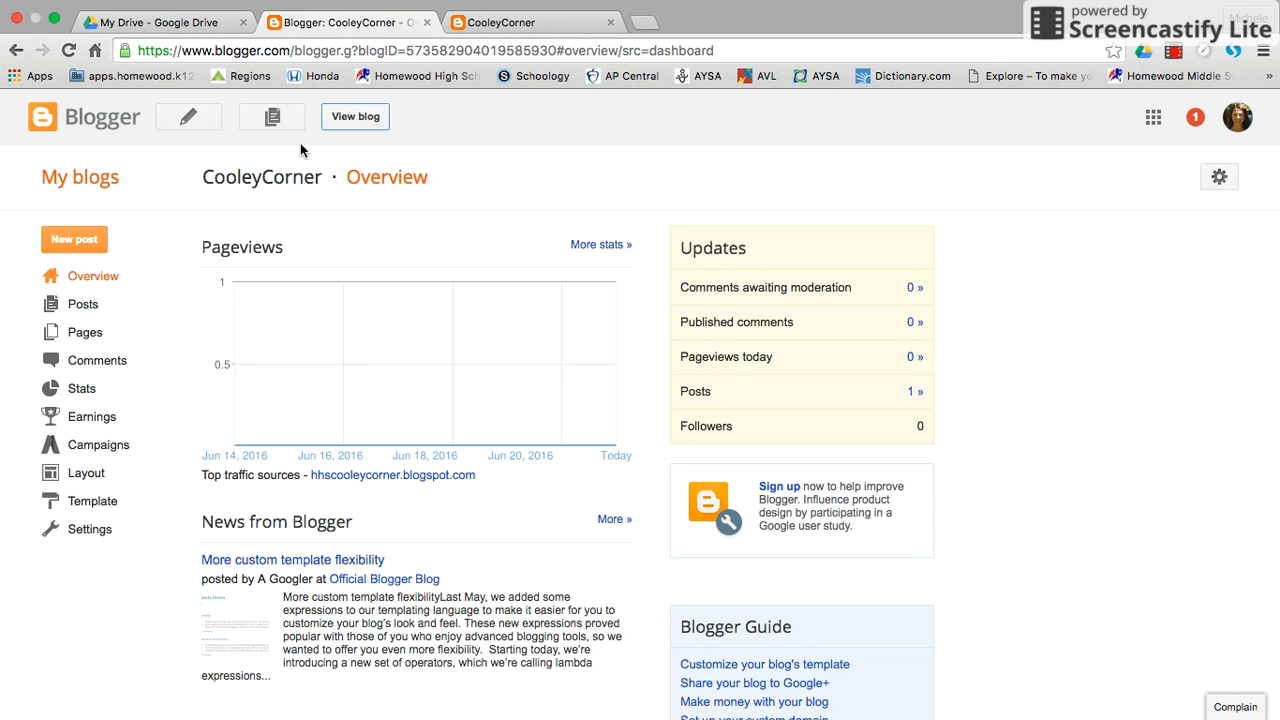
click(85, 185)
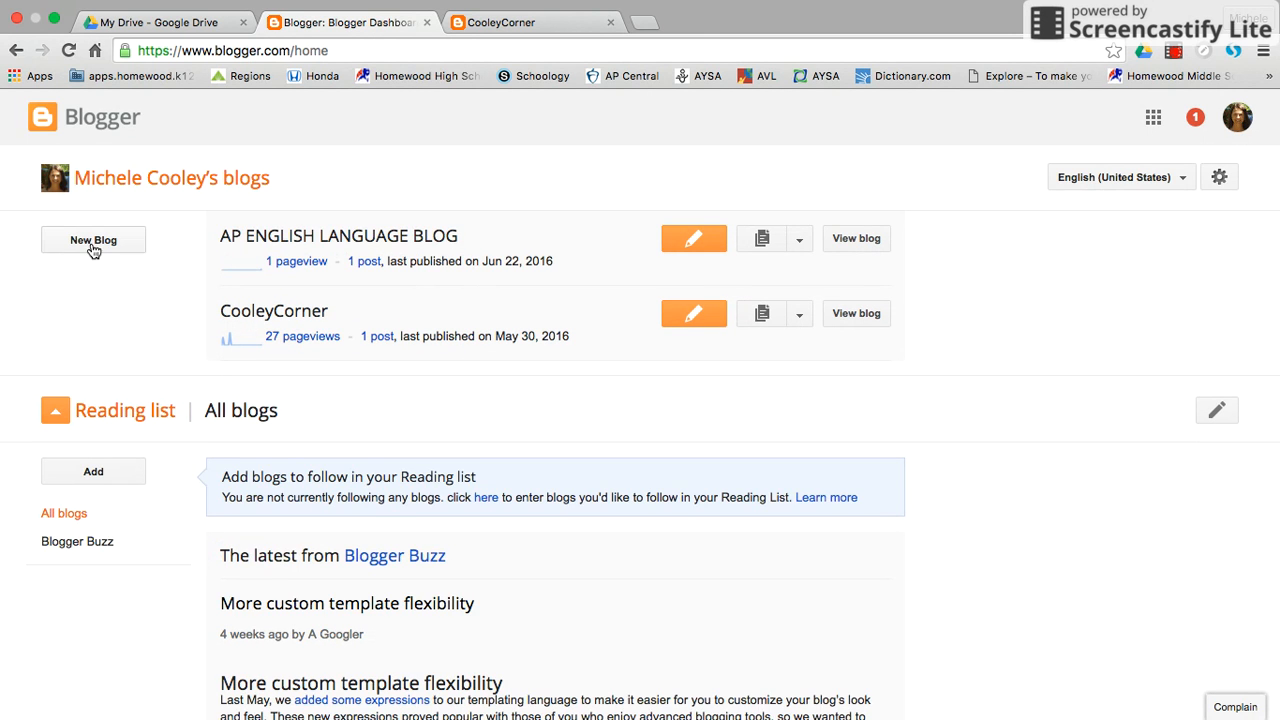
click(337, 248)
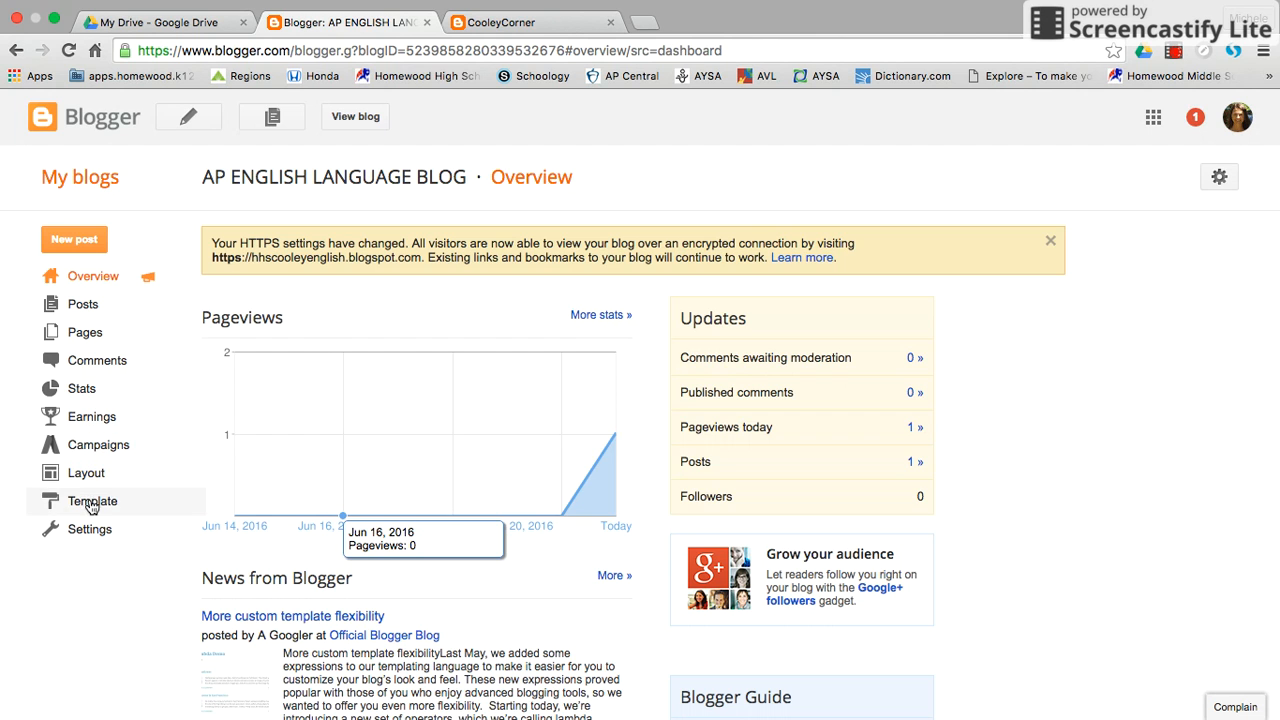
Open the blog's template page and preview the white and the red Simple templates, closing each preview without applying it.
click(92, 505)
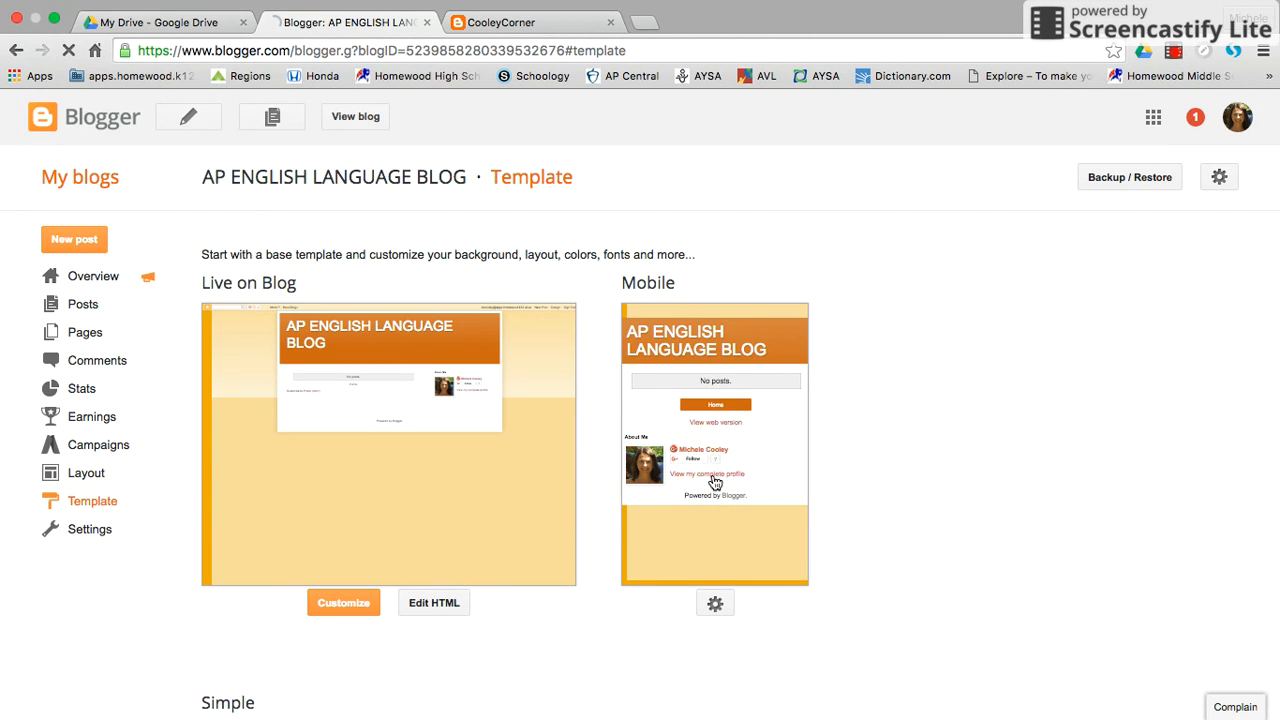
scroll(425, 460, down, 4)
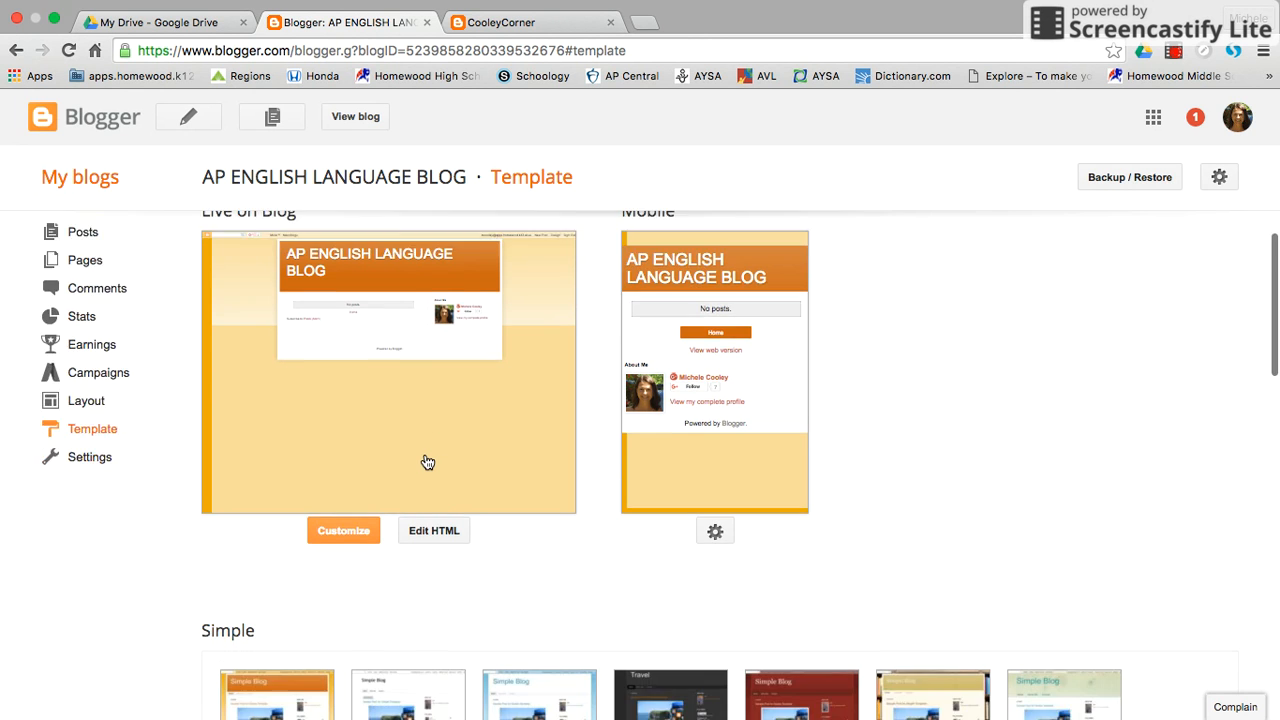
scroll(426, 457, up, 2)
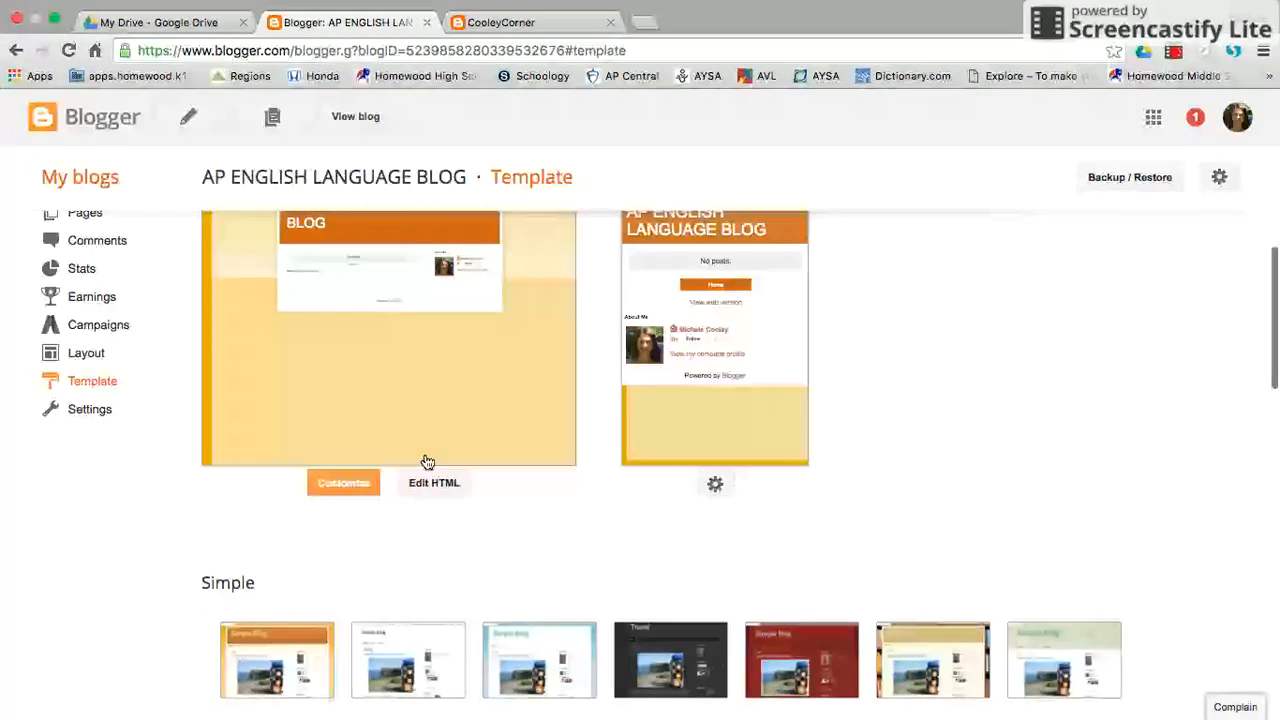
click(429, 638)
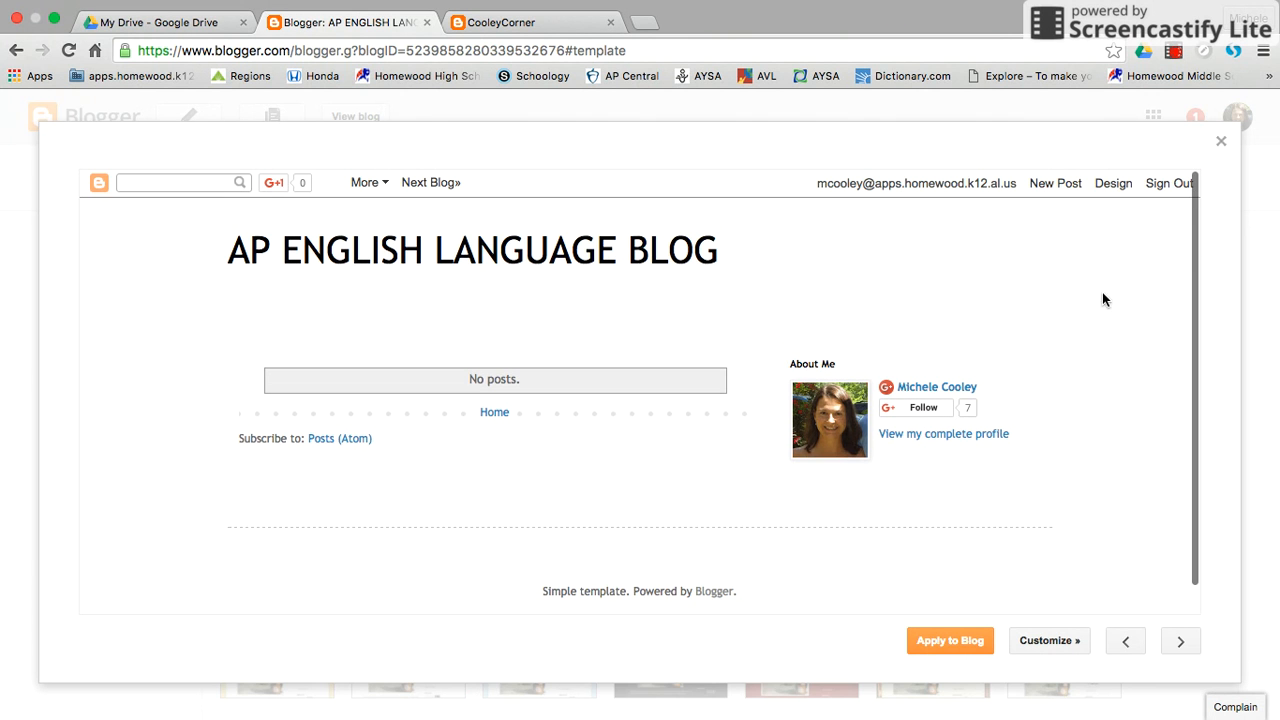
click(1221, 141)
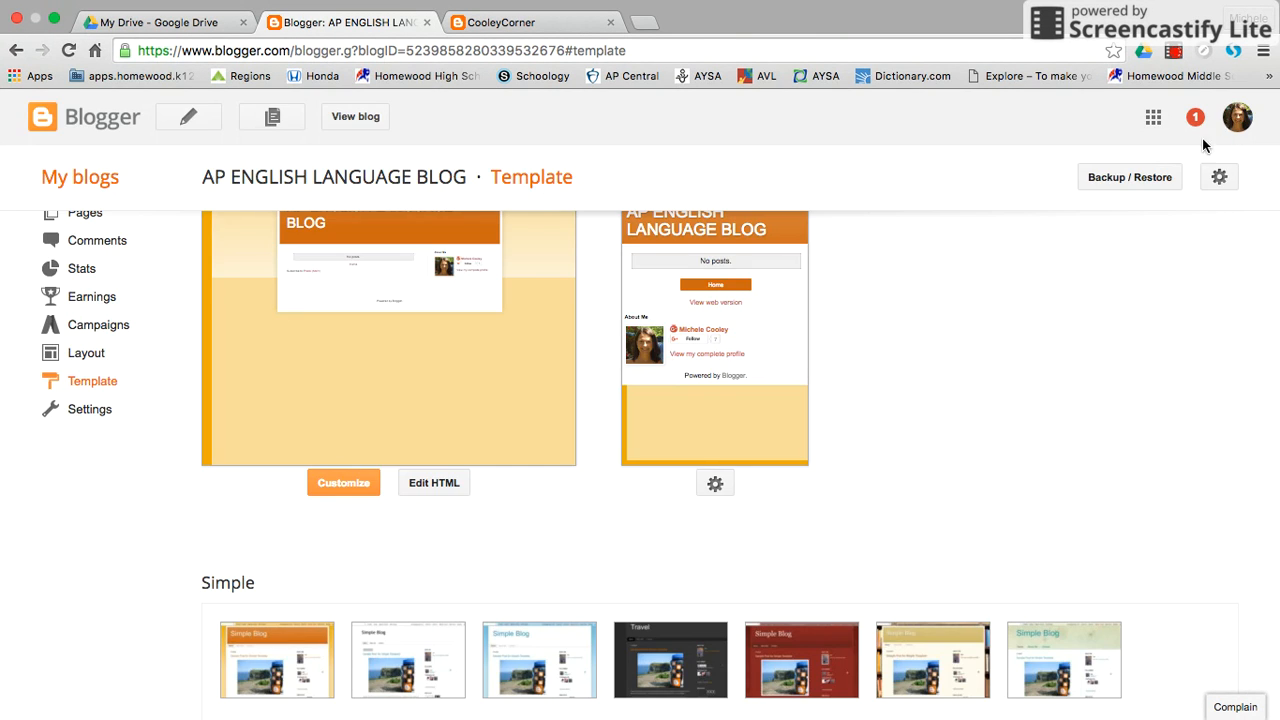
click(783, 648)
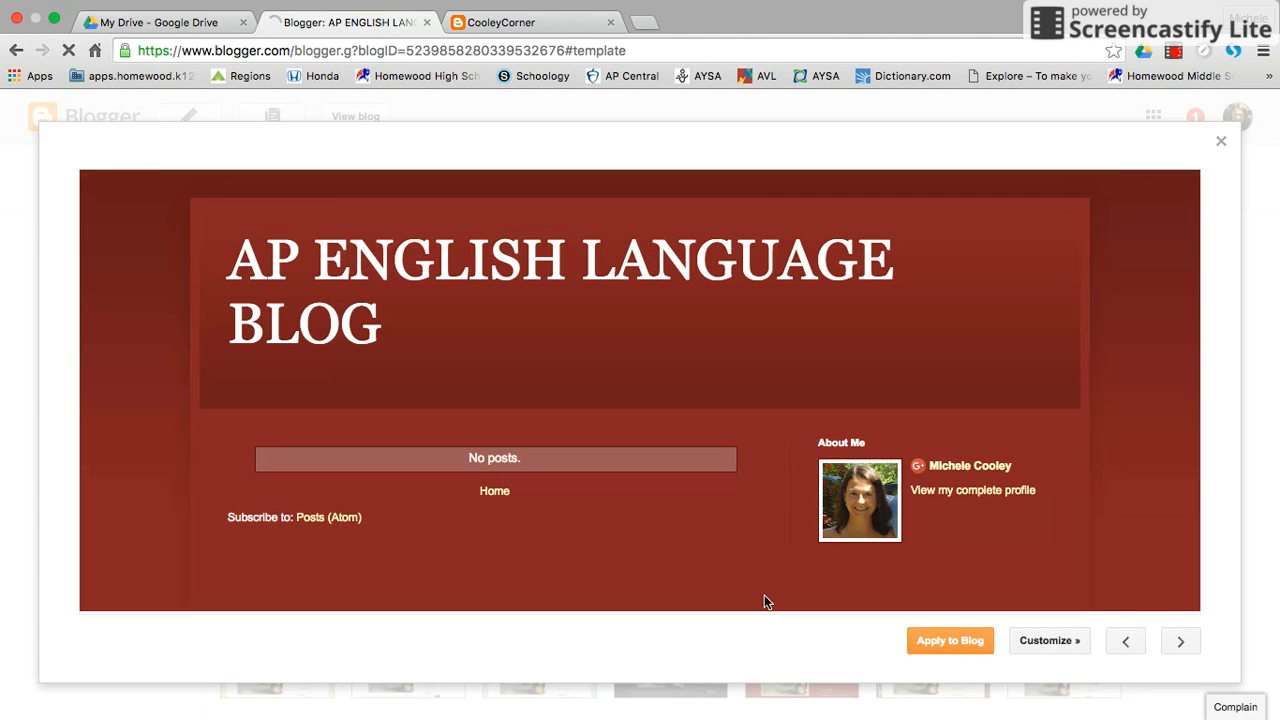
click(1223, 141)
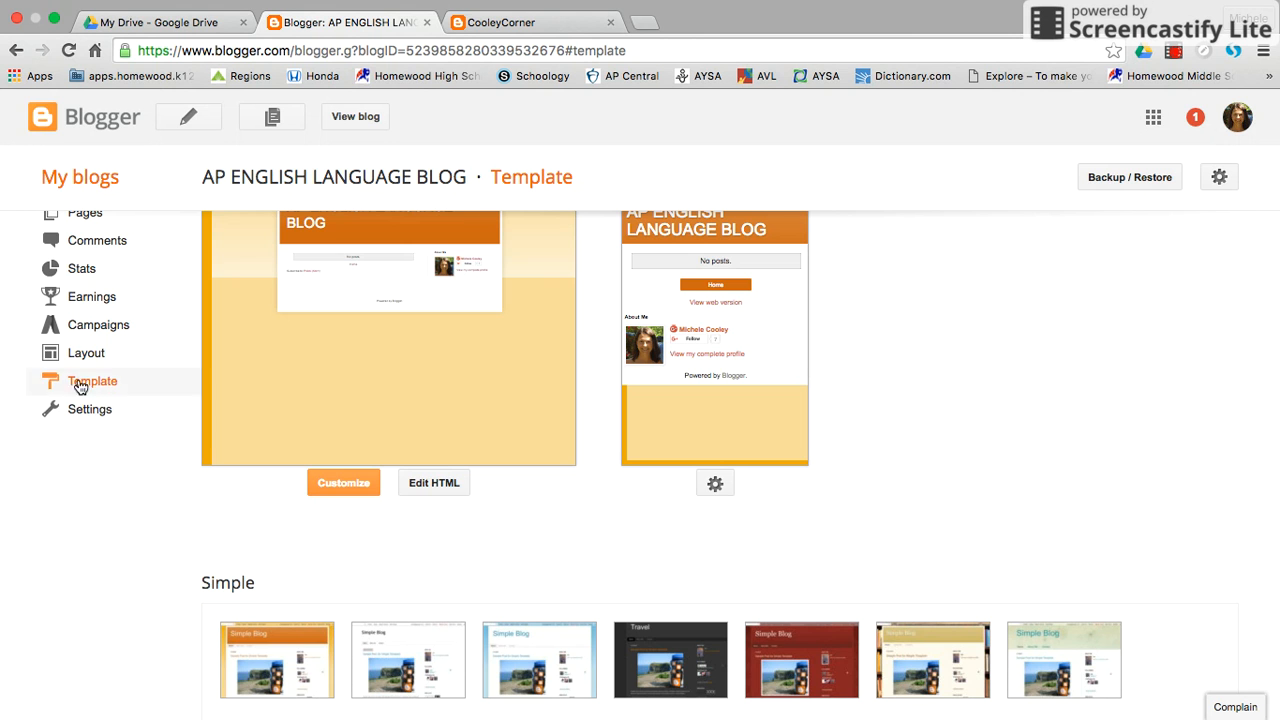
scroll(78, 325, up, 2)
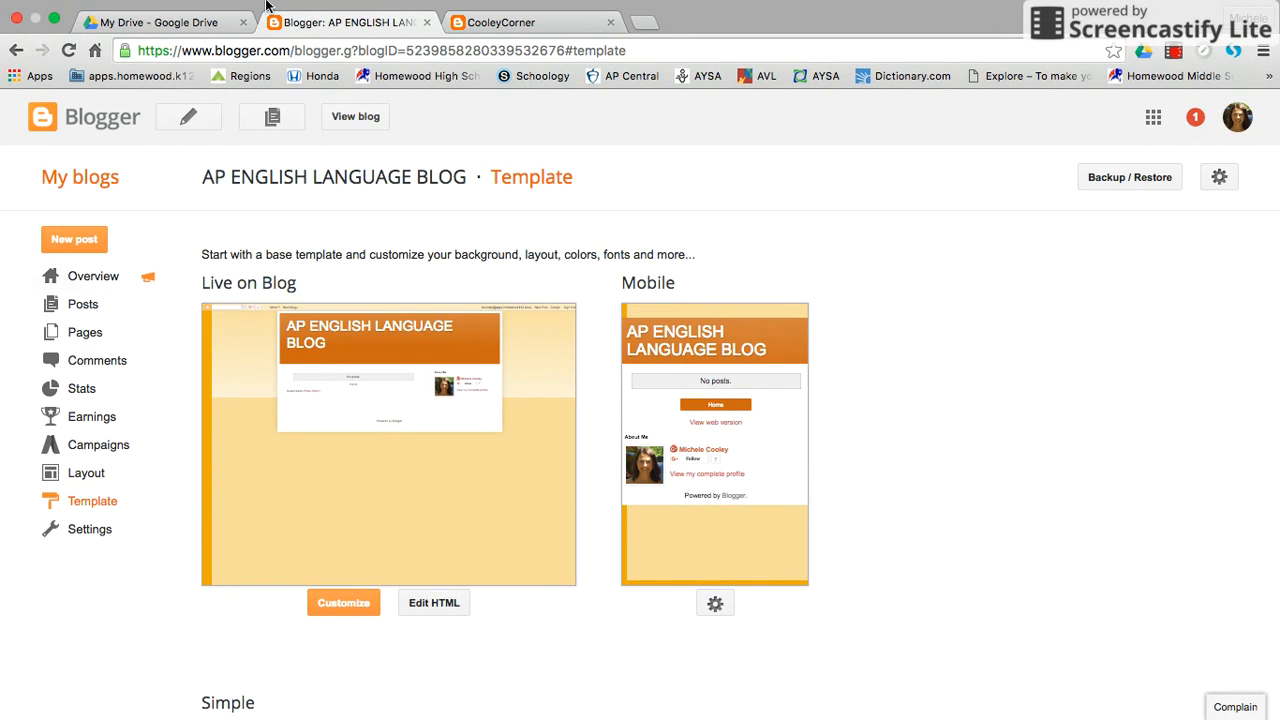
Switch to the live CooleyCorner blog and look through its 1st Period Blogs and 2nd Period Blogs pages.
click(510, 24)
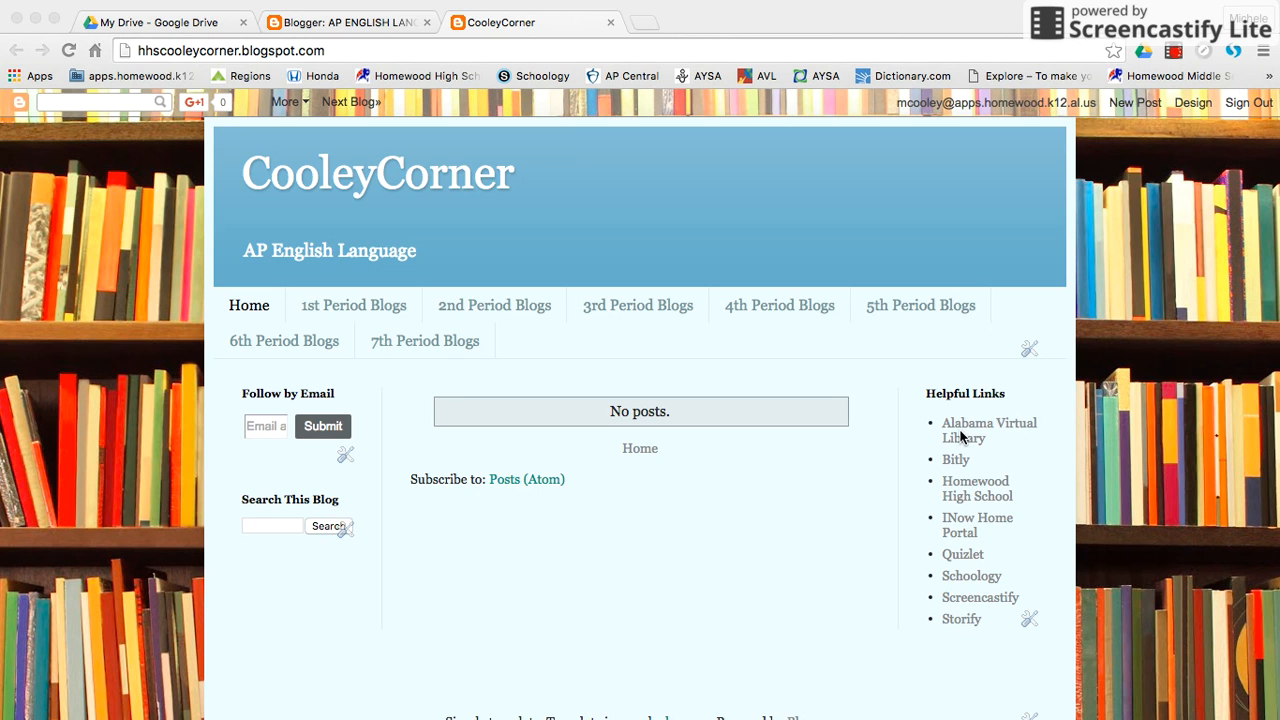
click(351, 310)
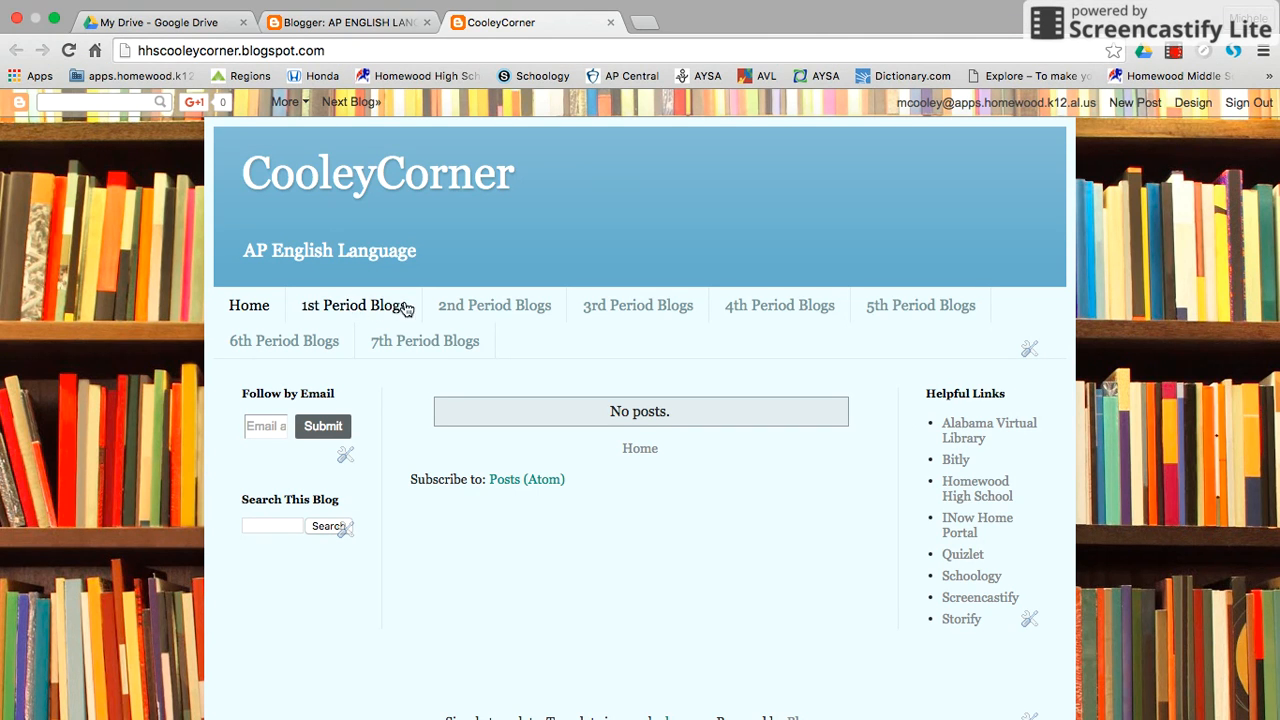
click(396, 310)
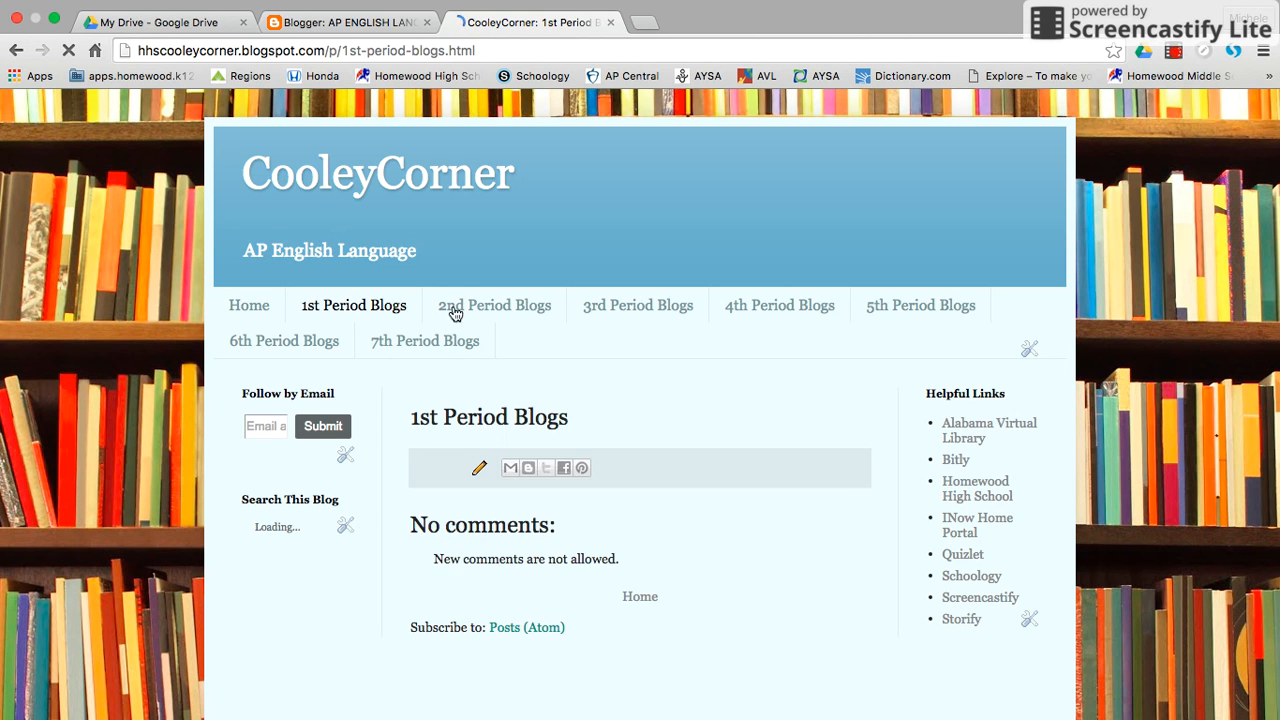
click(508, 306)
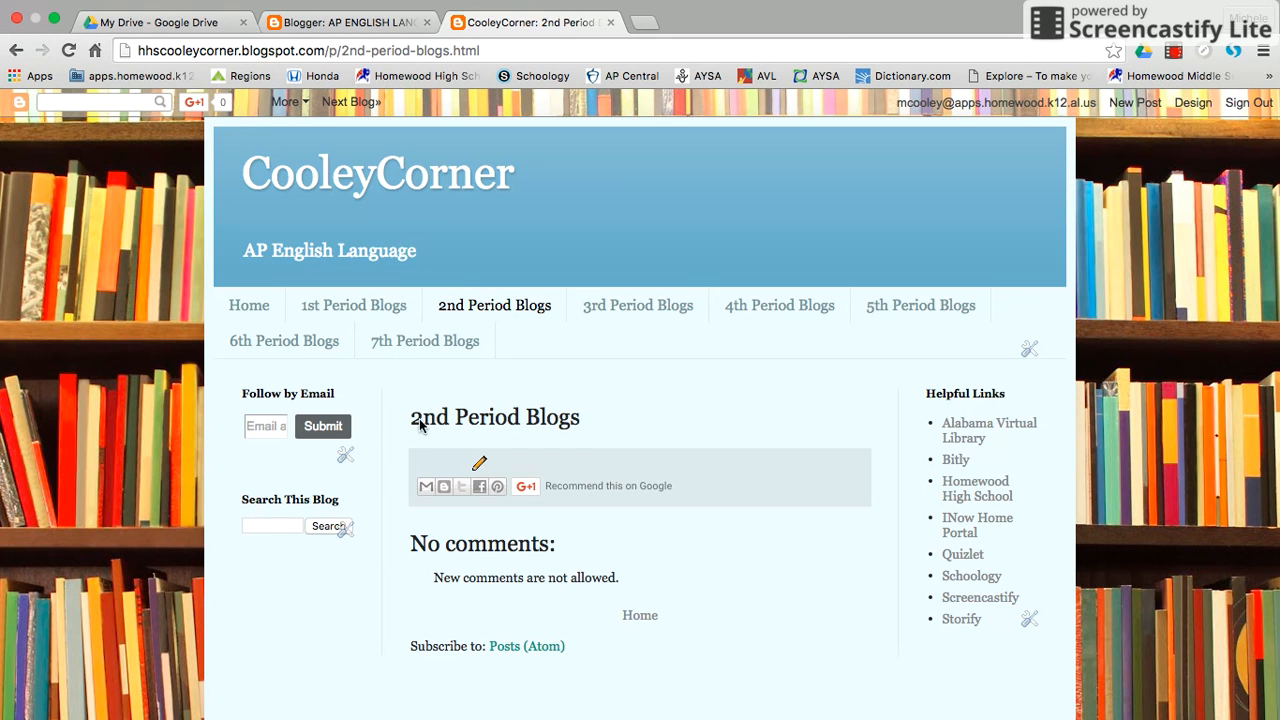
scroll(644, 485, down, 1)
scroll(644, 477, down, 2)
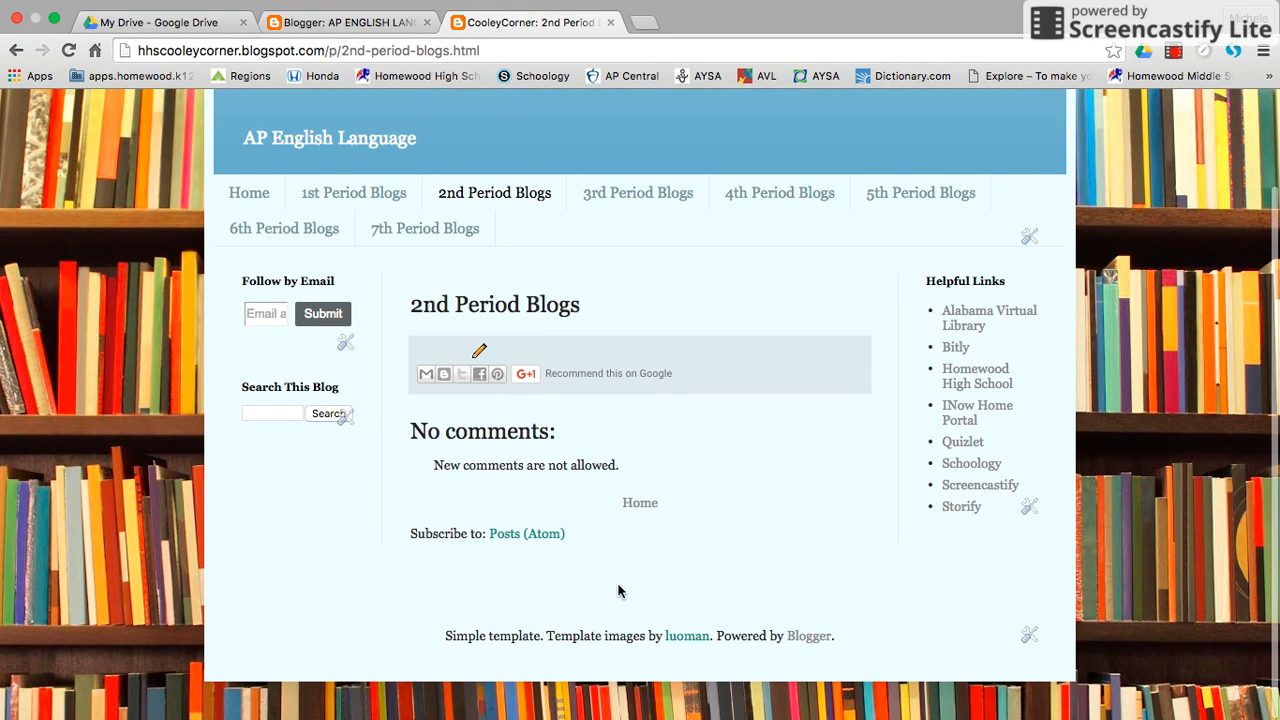
scroll(620, 590, up, 3)
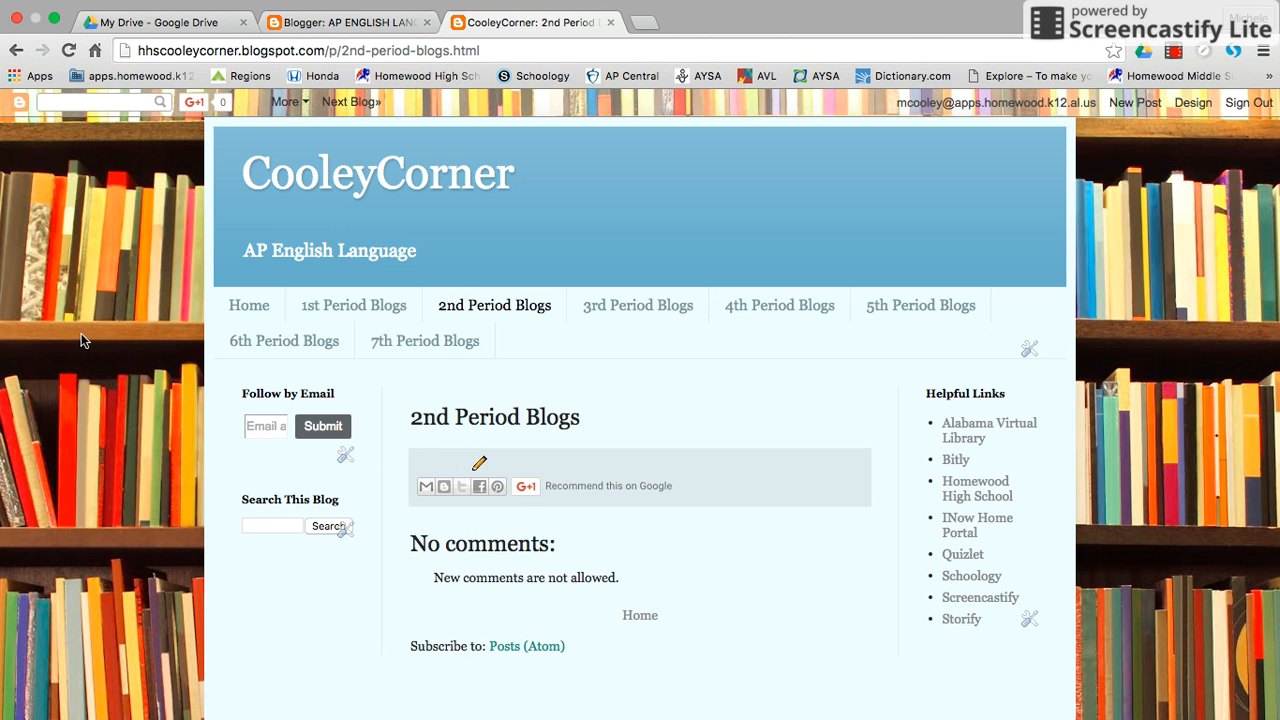
Check the live blog's sharing options, open the CooleyCorner template page, and view the blog again from there.
click(300, 103)
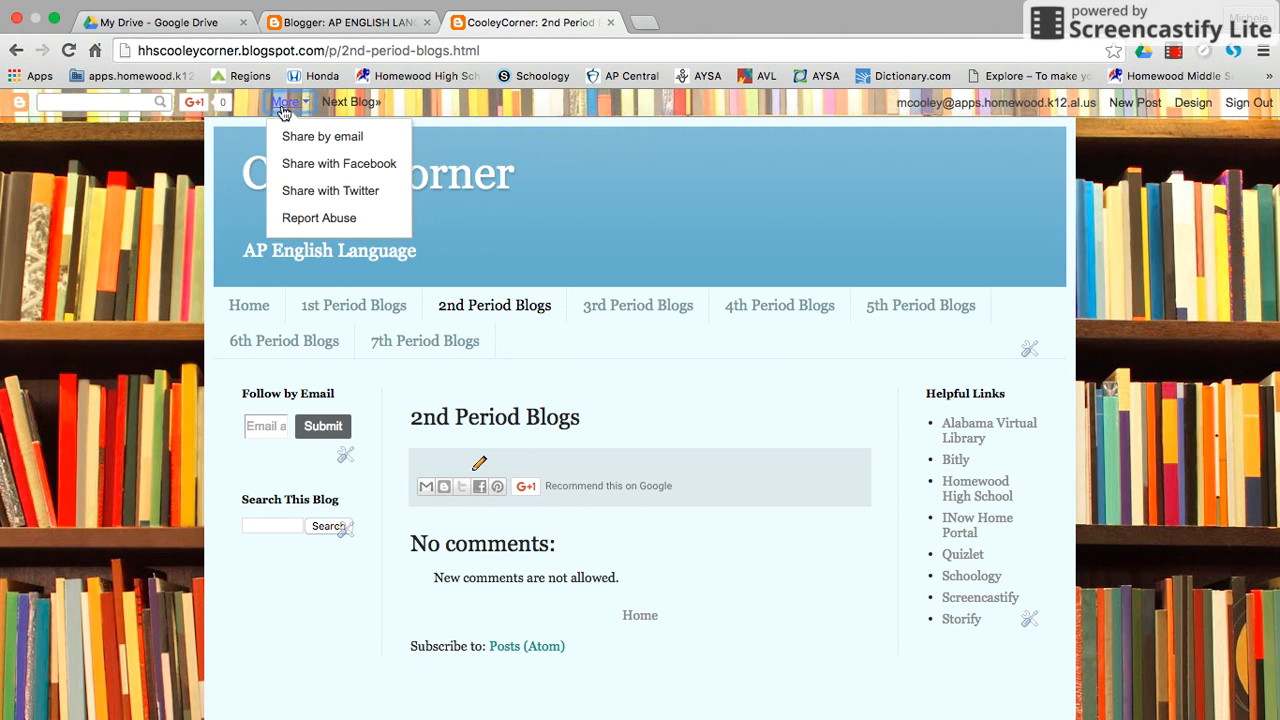
click(285, 104)
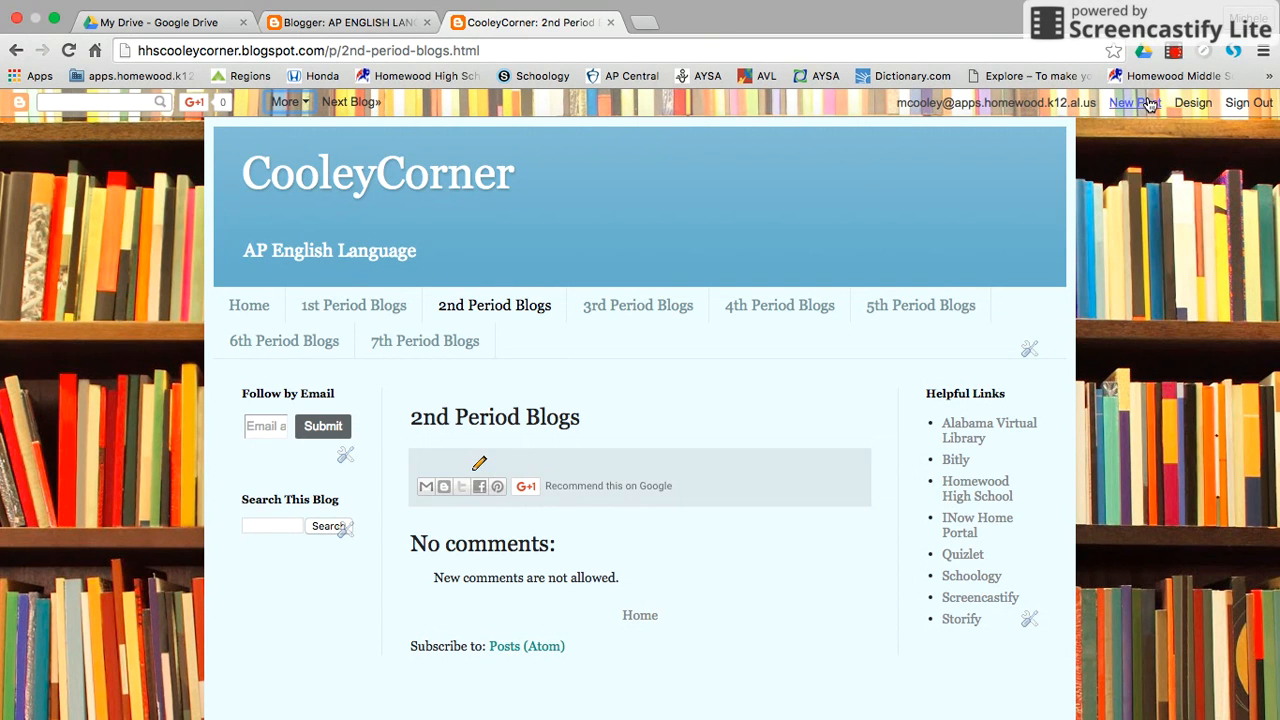
click(1193, 103)
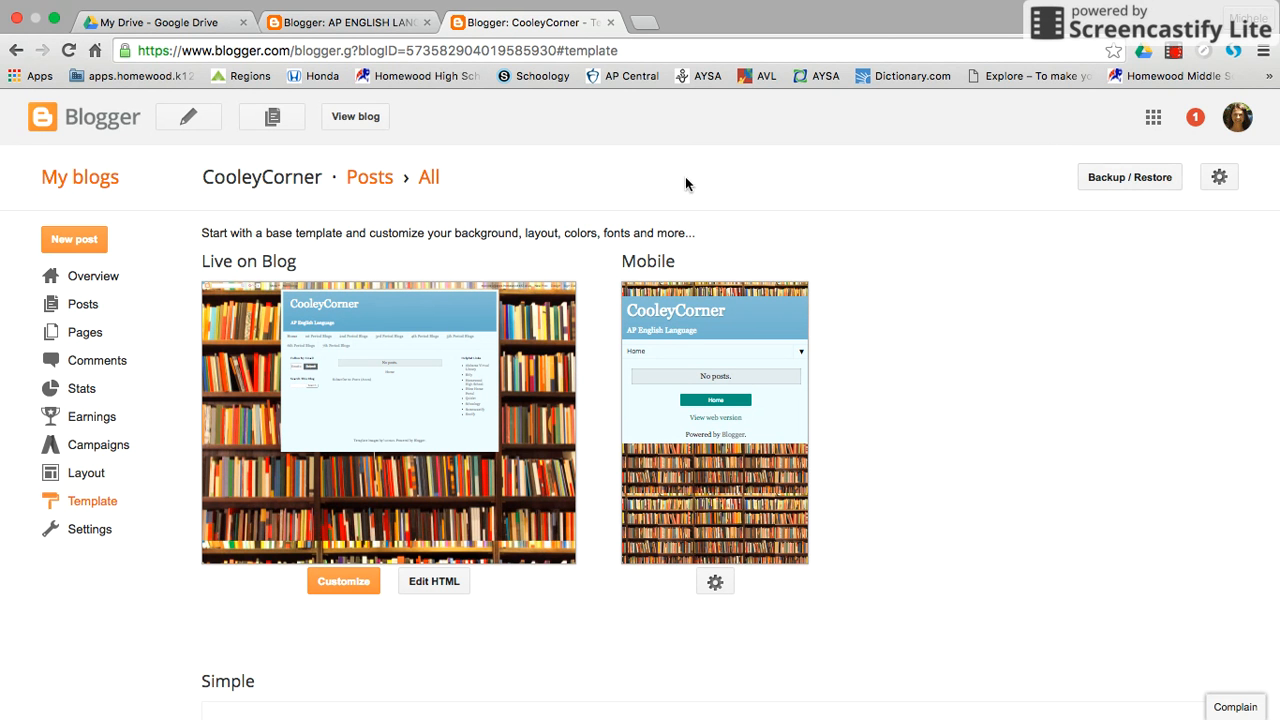
click(362, 116)
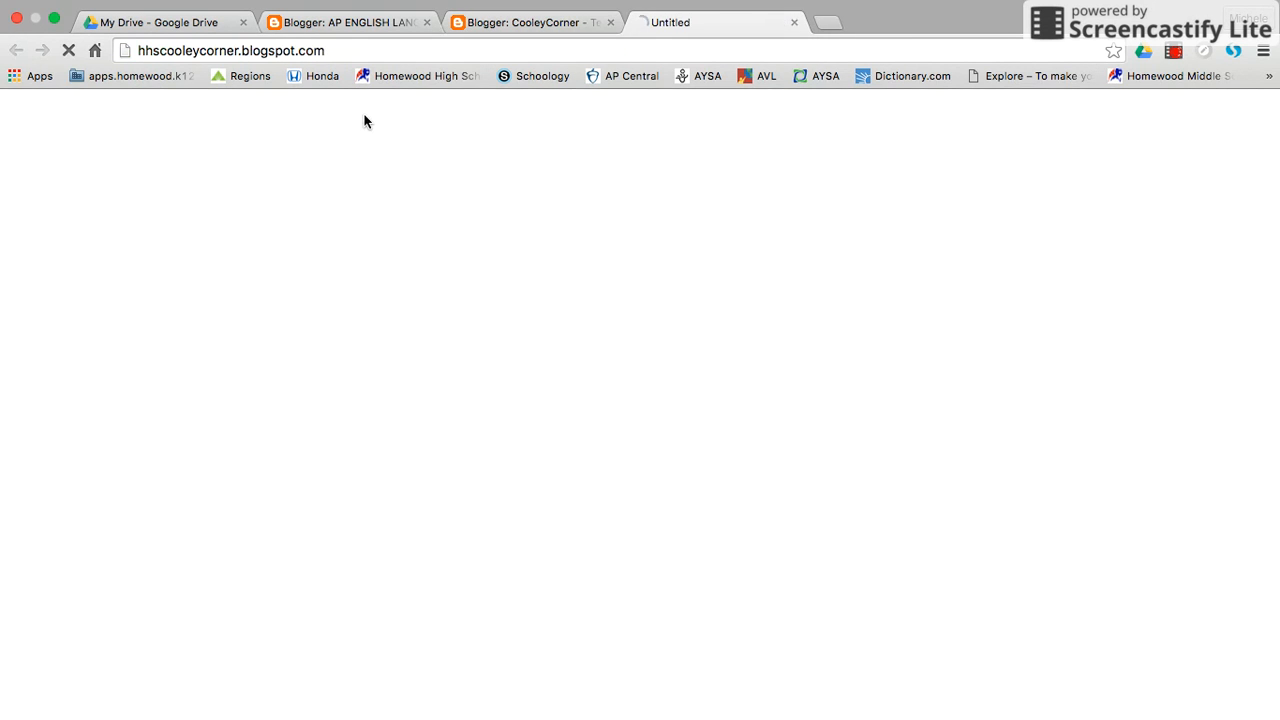